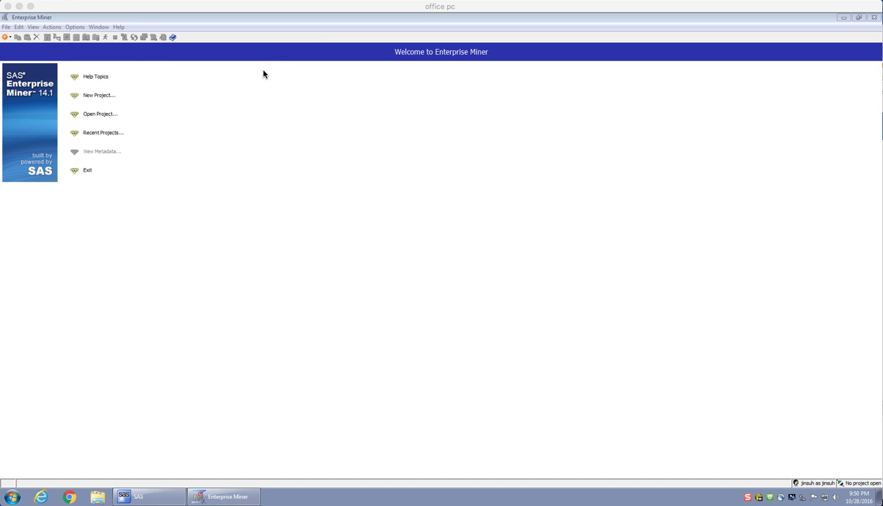
Create a new project named cluster practice with C:\SAS as its SAS server directory.
click(106, 97)
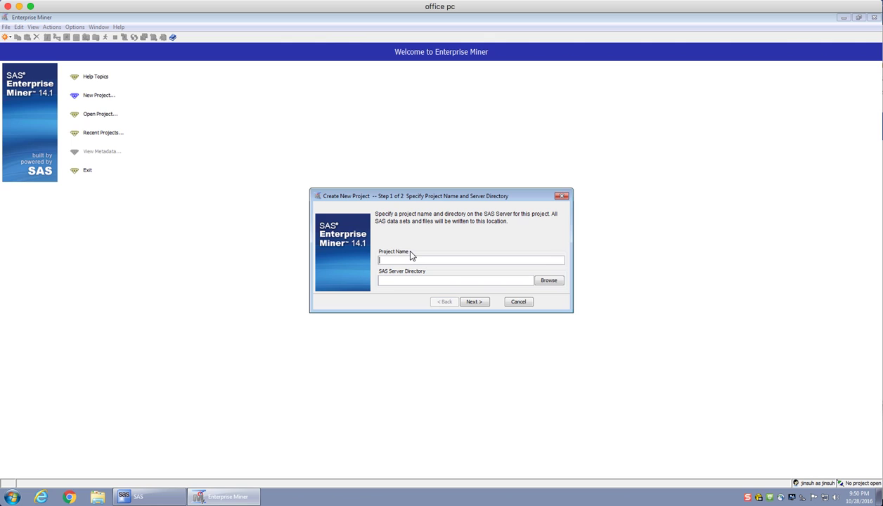
text(cluster practice)
click(545, 282)
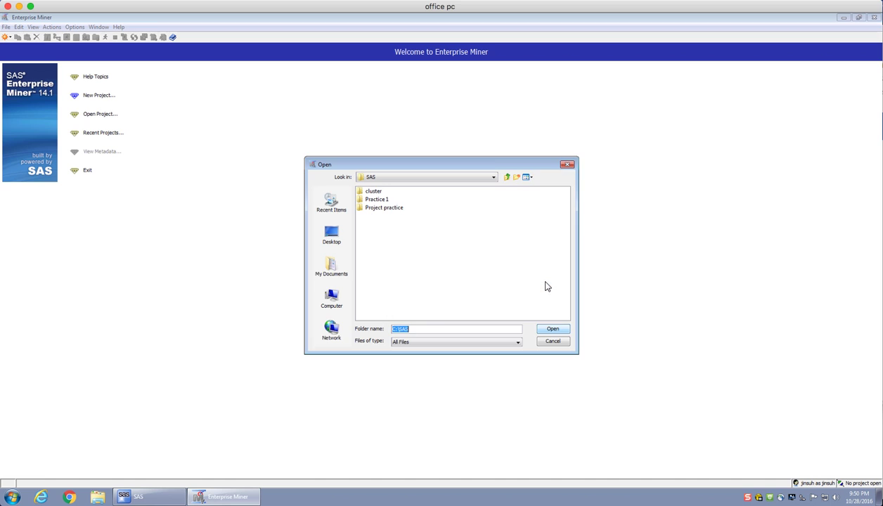
click(406, 178)
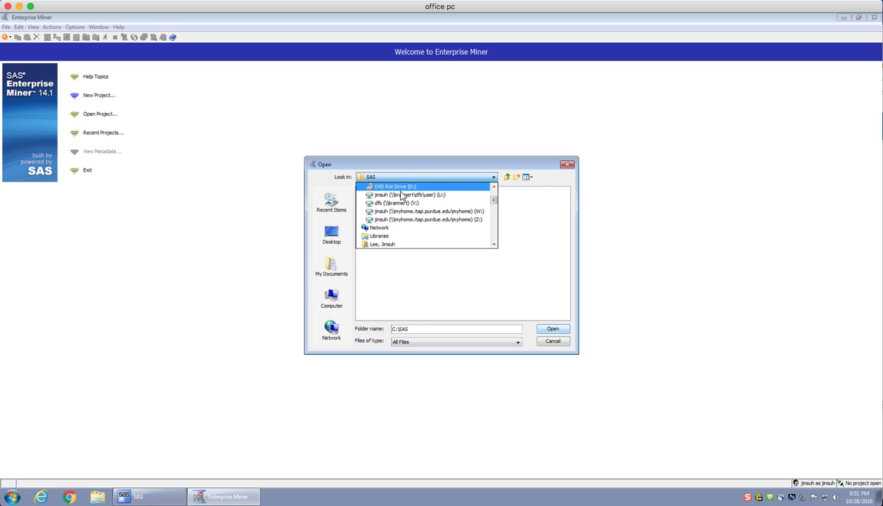
click(492, 205)
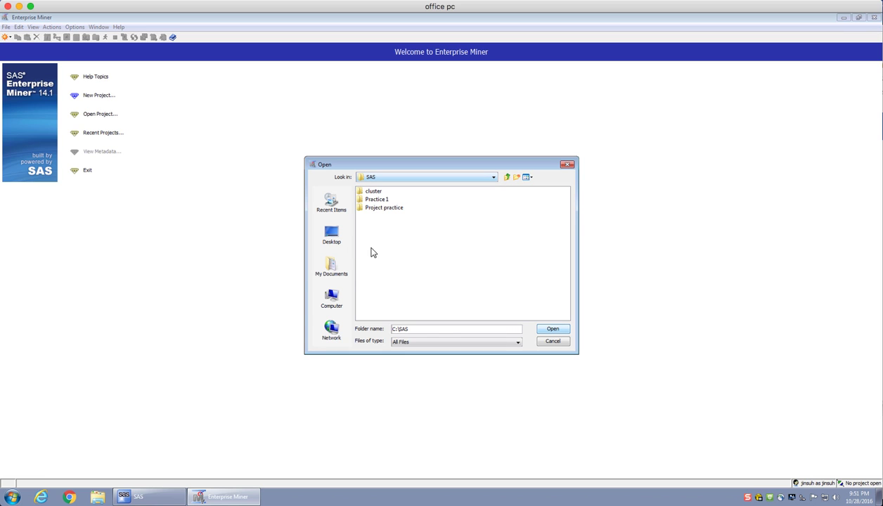
click(327, 301)
click(392, 193)
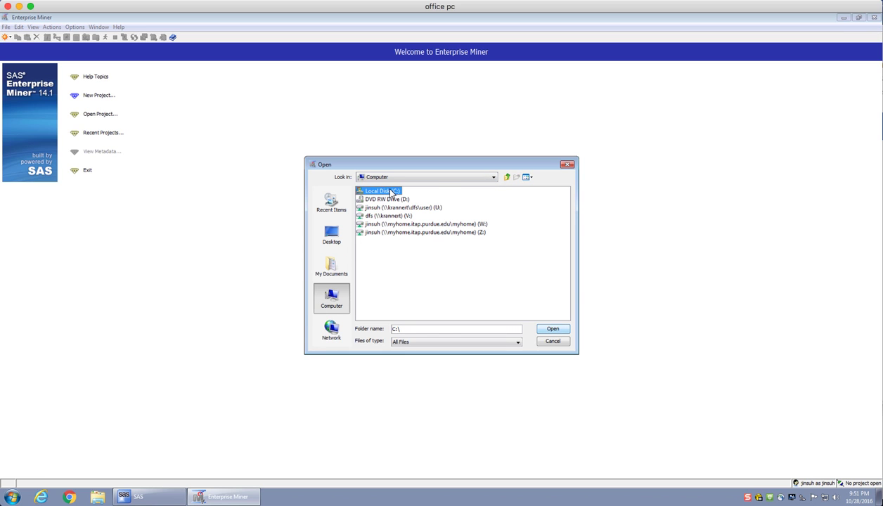
double_click(392, 193)
double_click(370, 240)
click(550, 328)
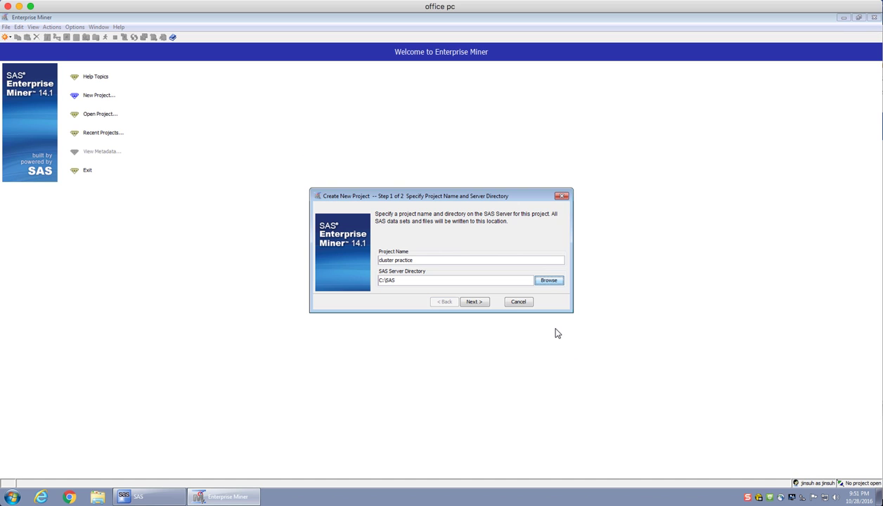
click(475, 302)
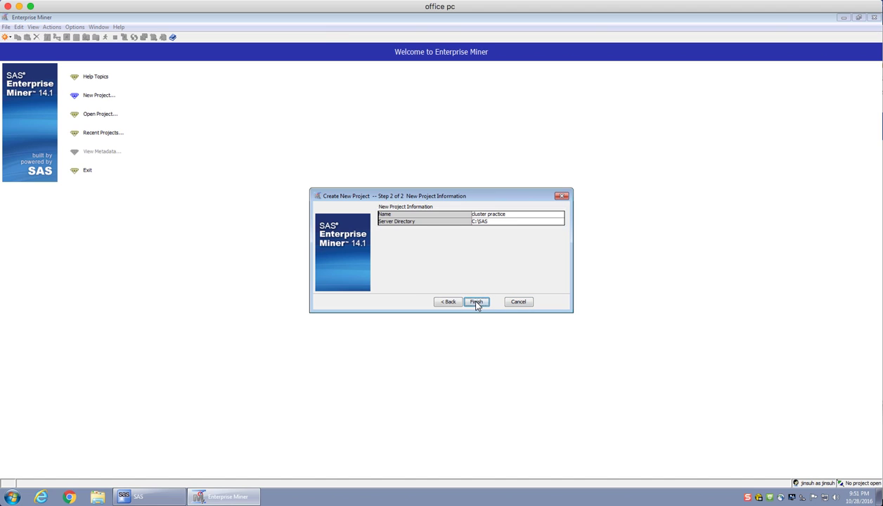
click(477, 303)
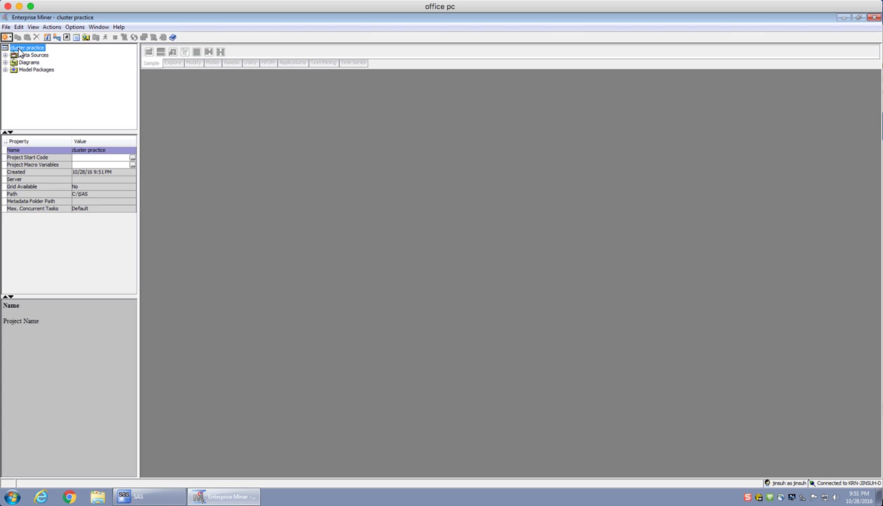
Check in Windows Explorer that the C:\SAS folder contains the cluster practice project folder.
click(98, 498)
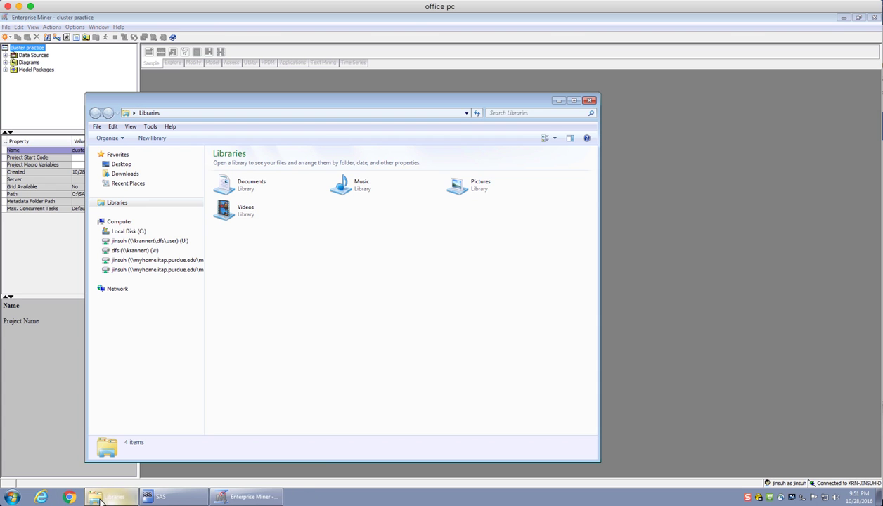
click(133, 231)
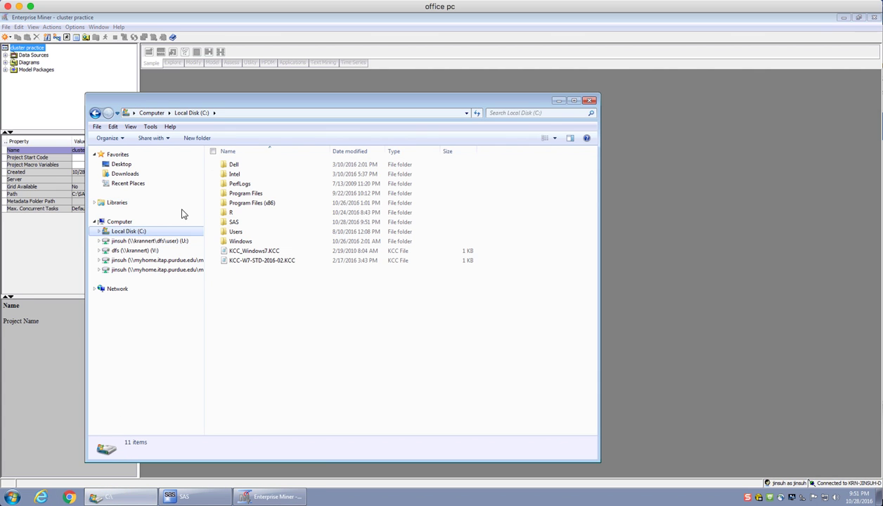
double_click(238, 223)
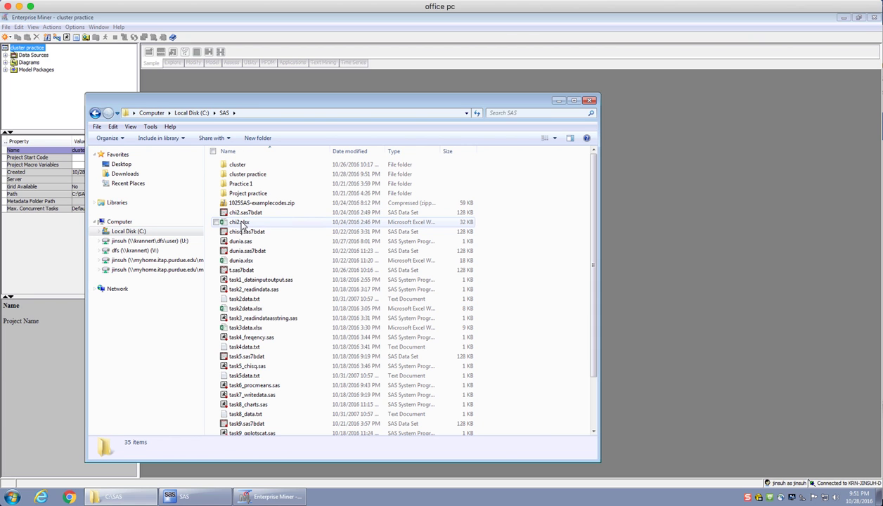
click(250, 174)
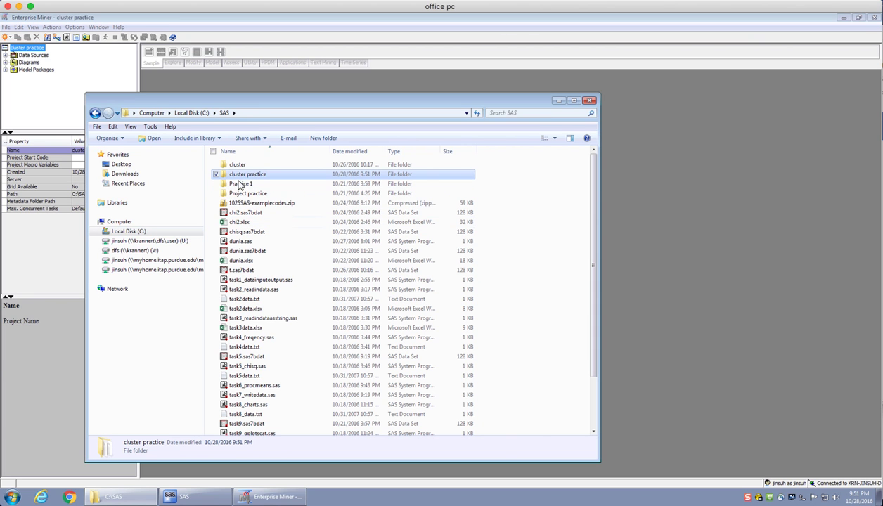
click(589, 101)
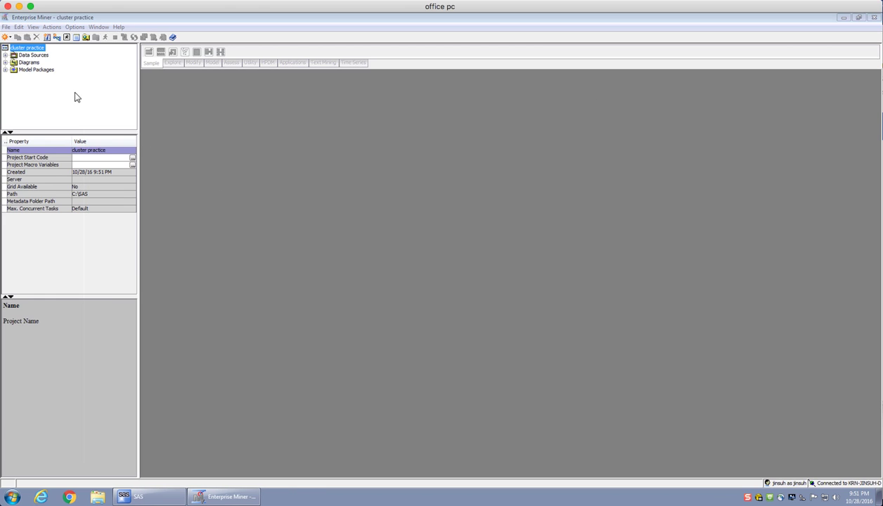
Start creating a new library in the project and name it mylib.
click(214, 155)
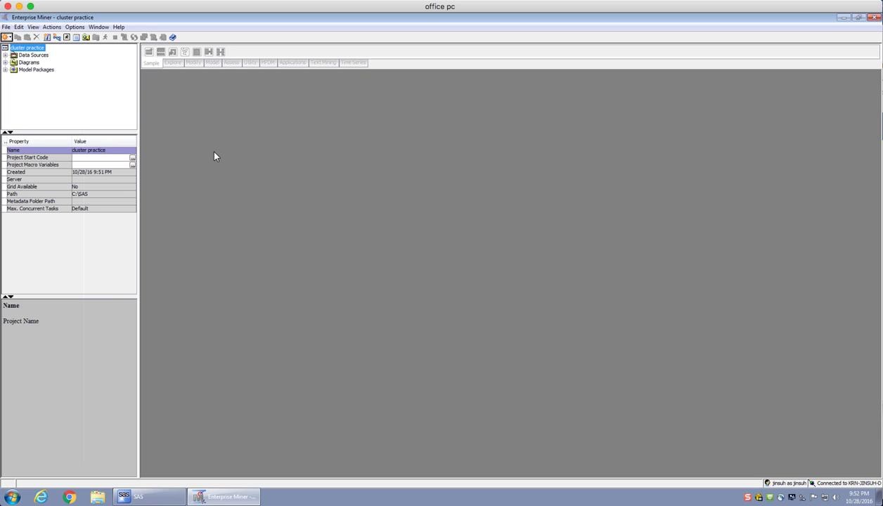
click(7, 27)
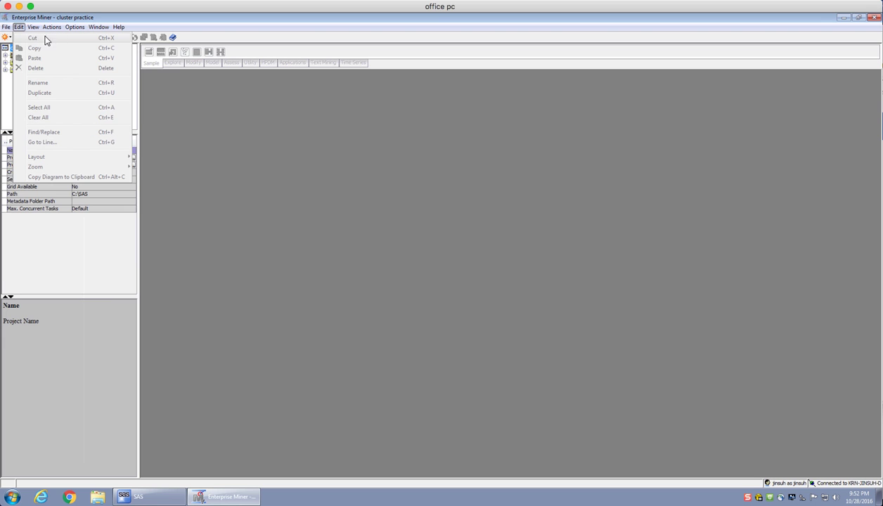
mouse_move(93, 37)
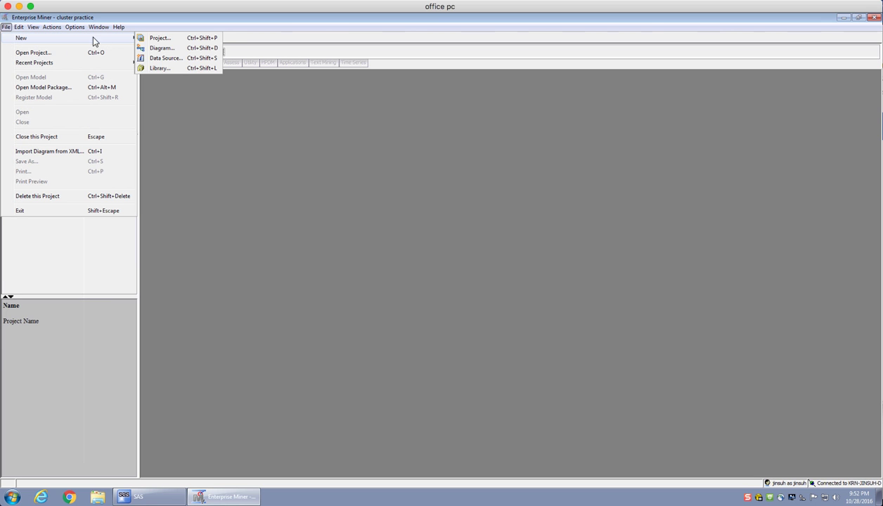
click(174, 68)
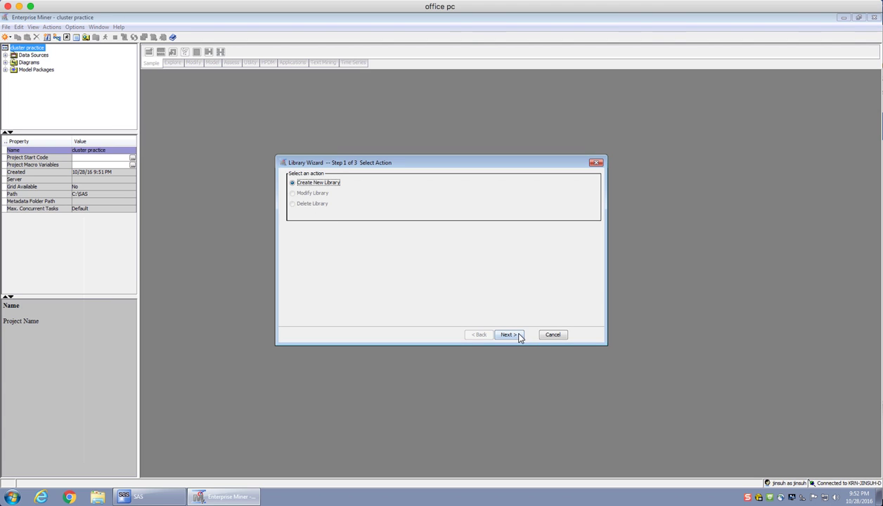
click(519, 336)
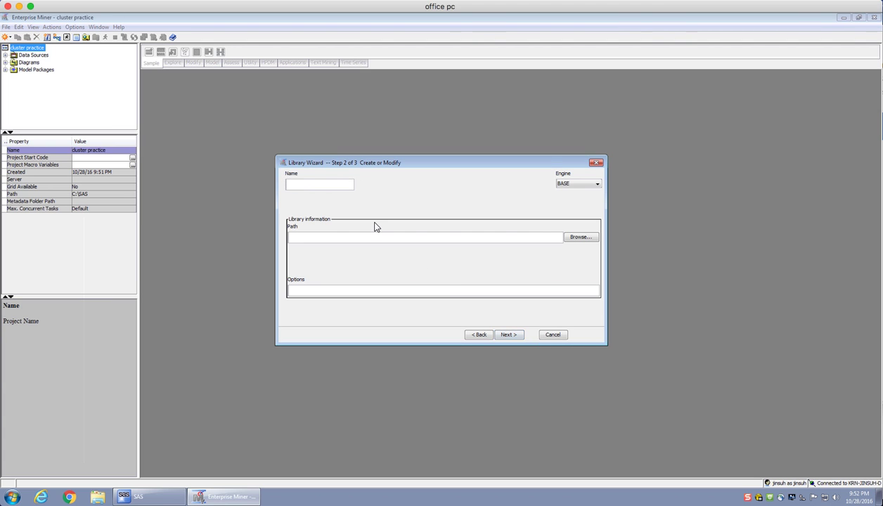
text(mylib)
Set the mylib library's path to C:\SAS and finish creating the library.
click(581, 237)
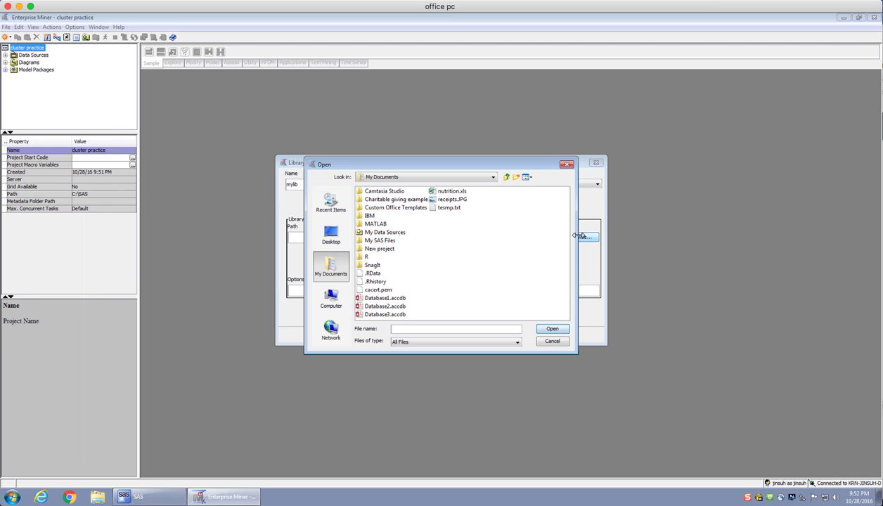
click(328, 299)
double_click(385, 194)
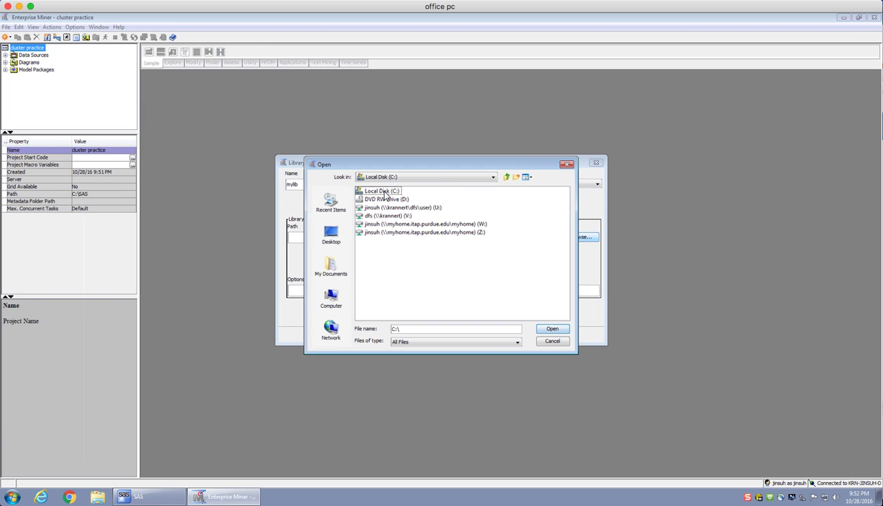
click(368, 241)
double_click(369, 242)
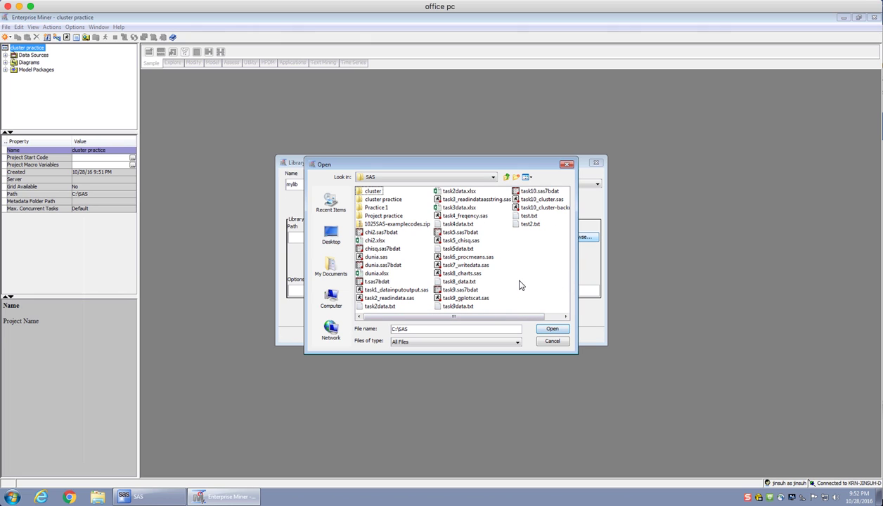
click(552, 331)
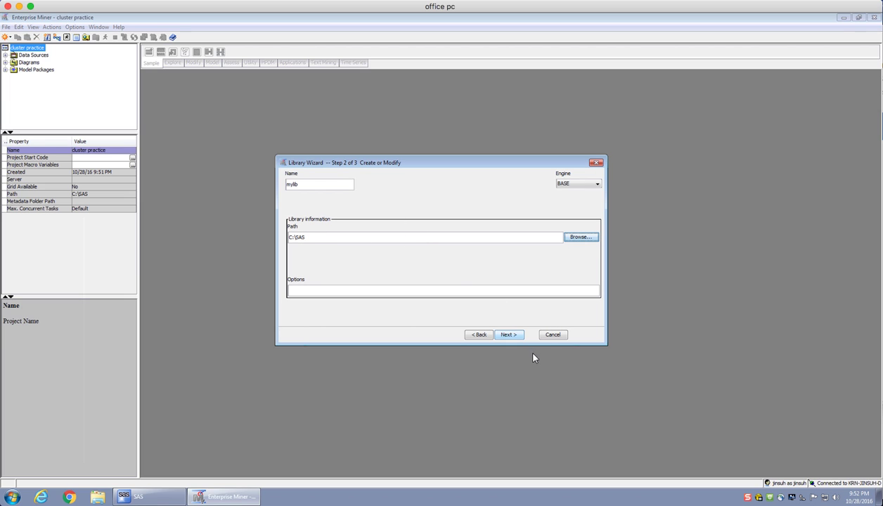
click(510, 336)
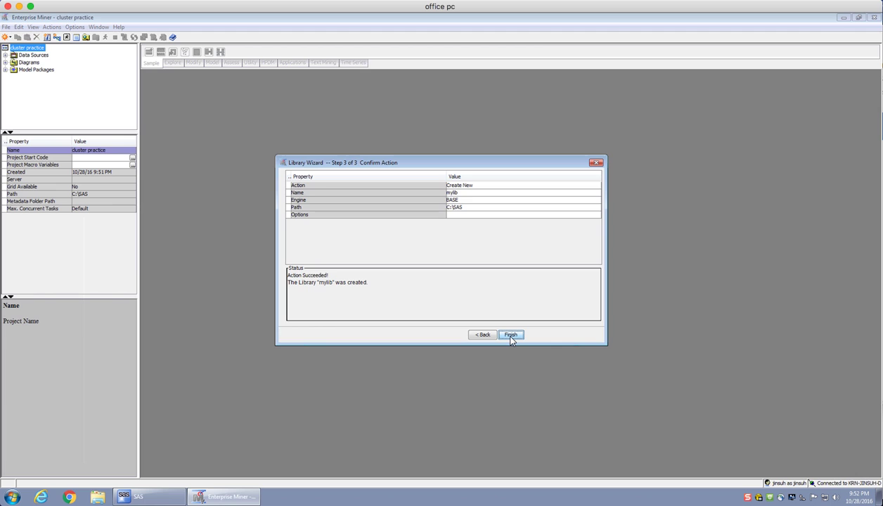
click(510, 336)
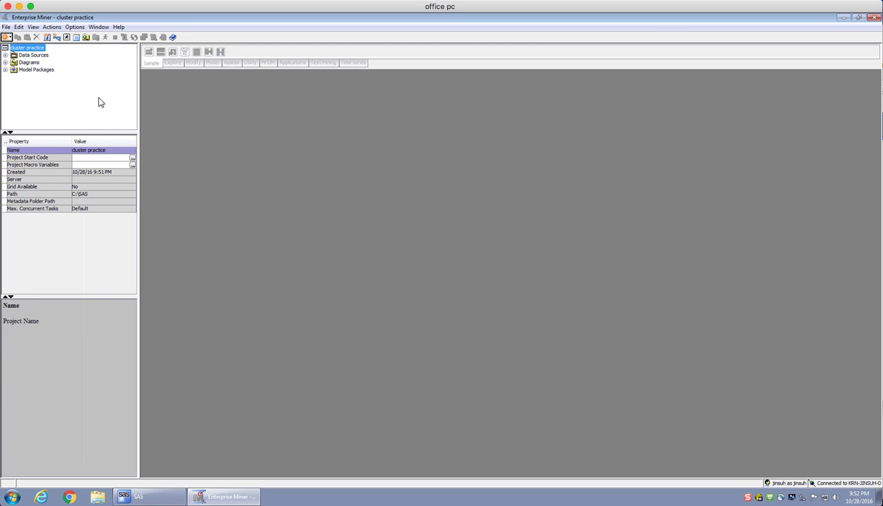
Start creating a data source for the project, using SAS Table as the metadata source.
click(38, 57)
right_click(40, 62)
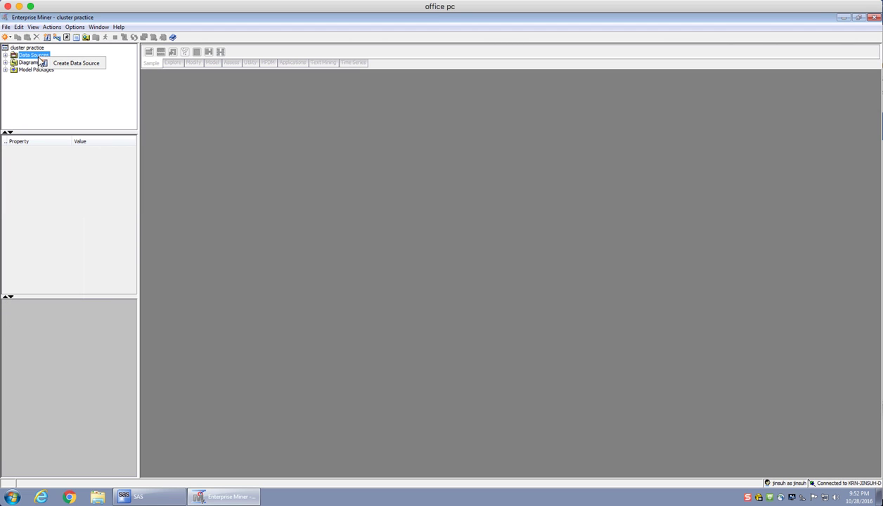
click(34, 59)
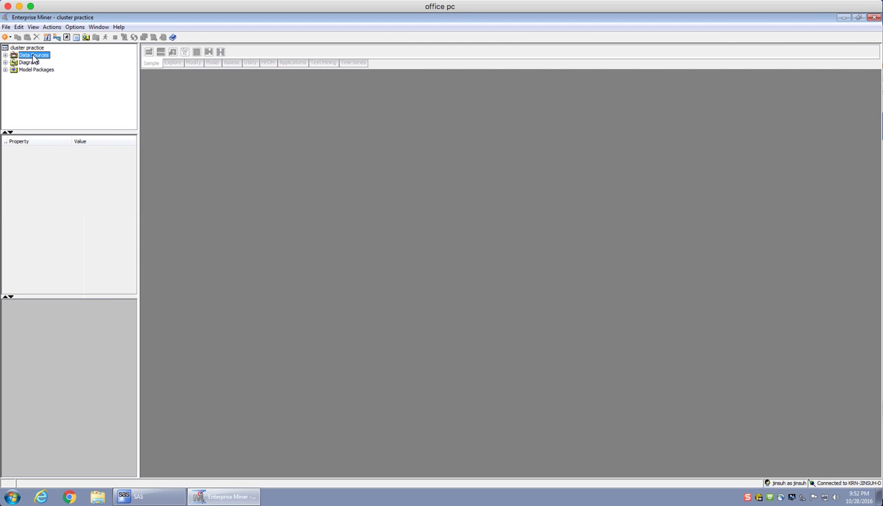
right_click(33, 59)
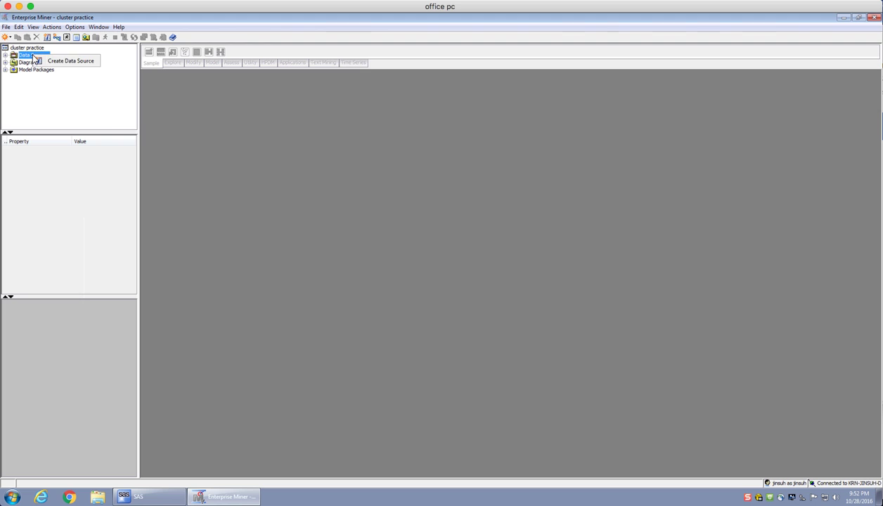
click(68, 62)
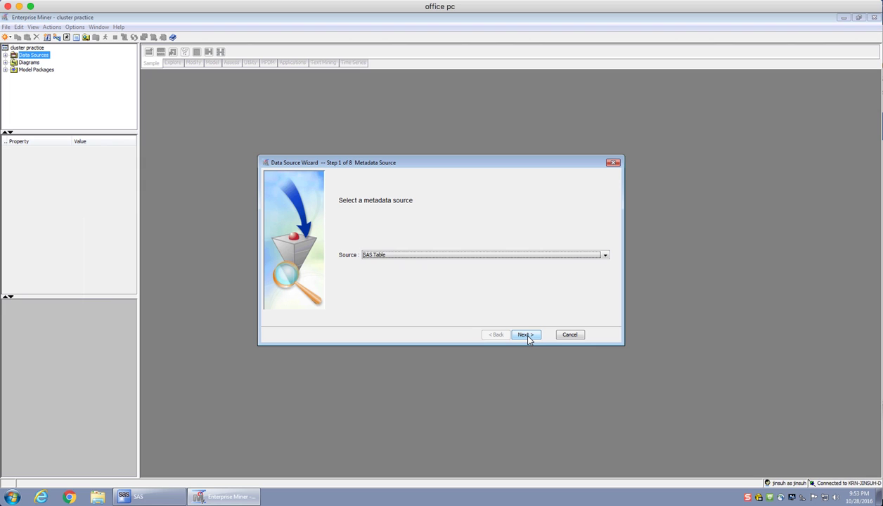
click(527, 336)
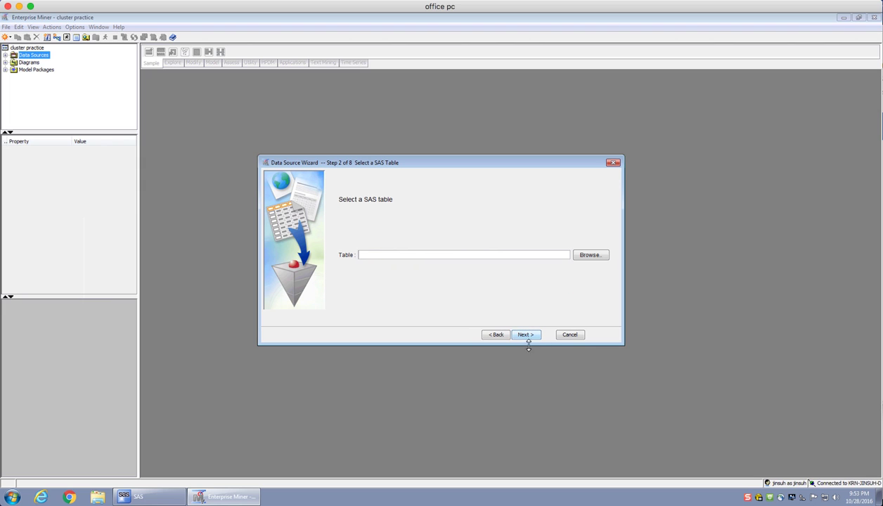
Choose the Task9 table from the Mylib library as the data source and continue to the metadata advisor options.
click(590, 256)
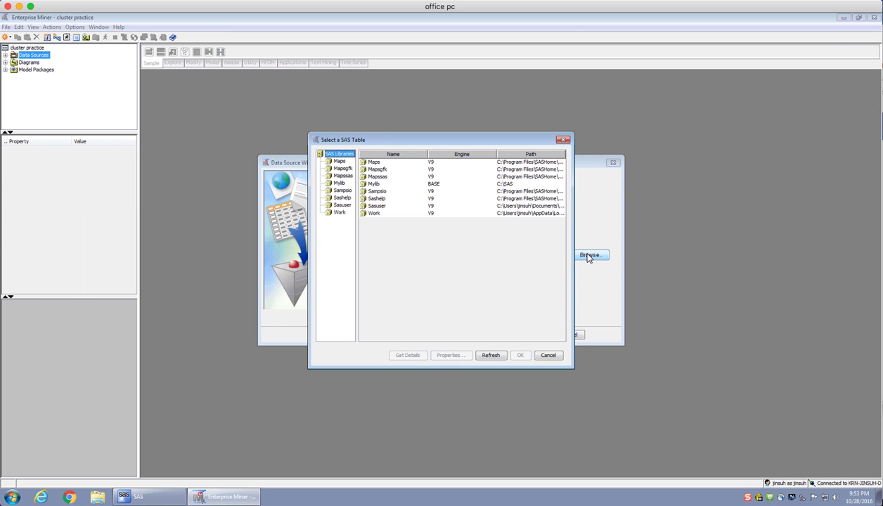
double_click(374, 184)
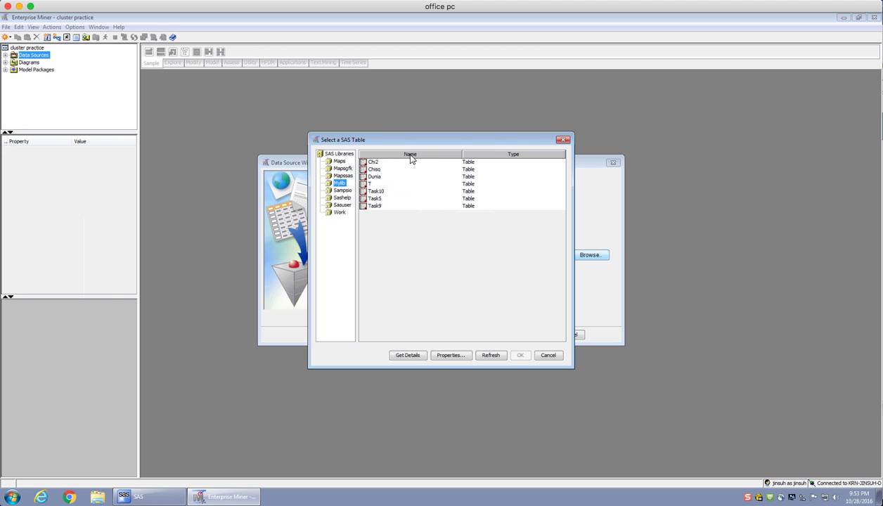
click(371, 205)
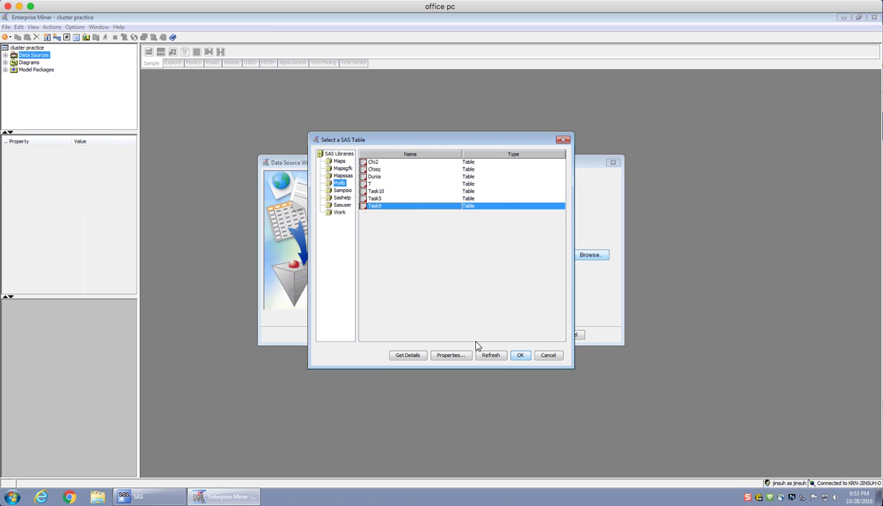
click(520, 357)
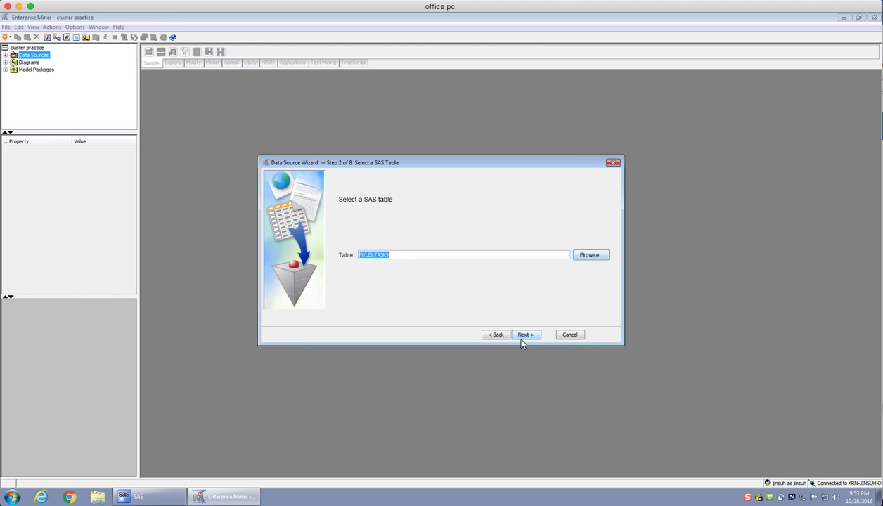
click(521, 337)
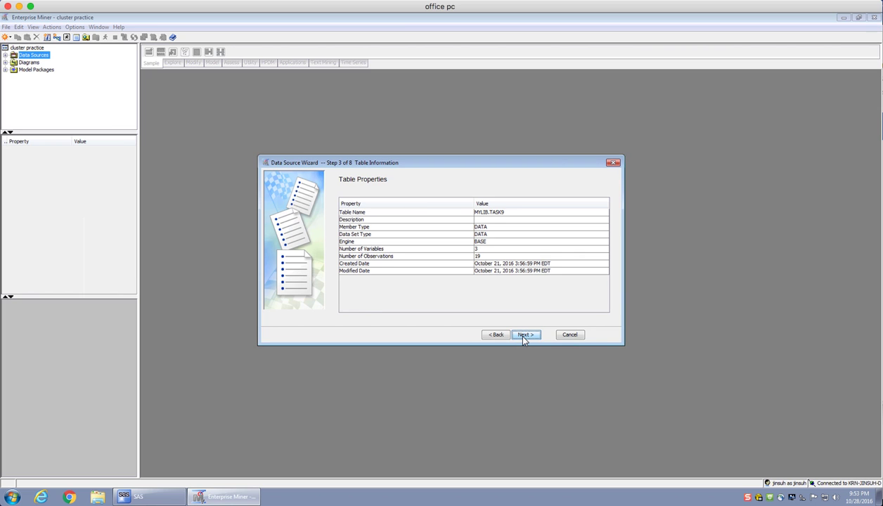
click(523, 337)
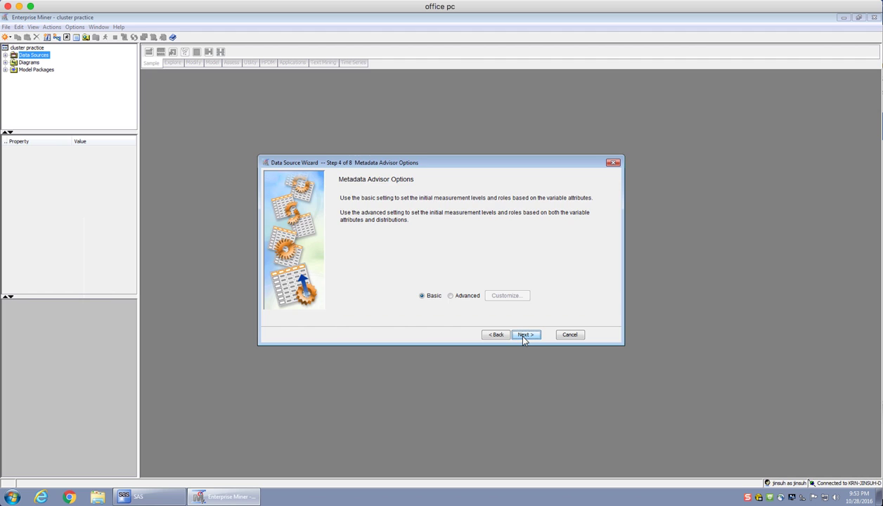
Finish the TASK9 data source with the Basic advisor setting, no sample data set and the Raw role.
click(527, 336)
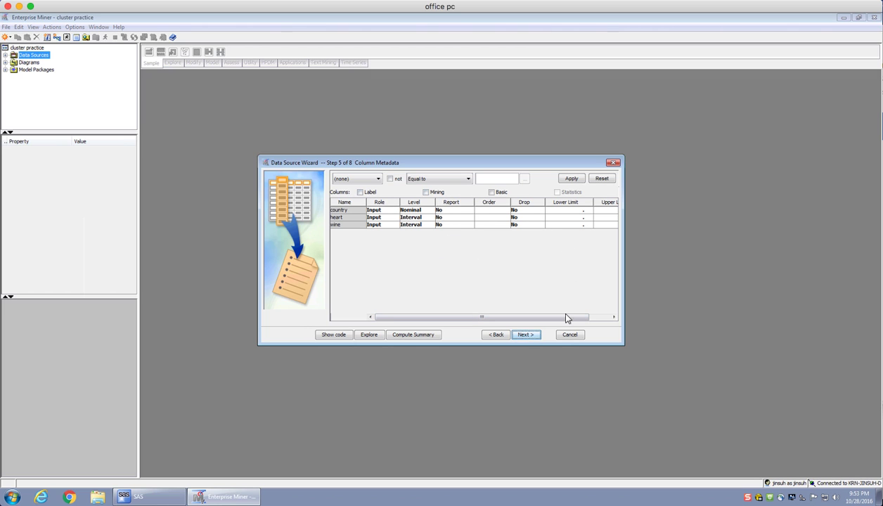
click(527, 335)
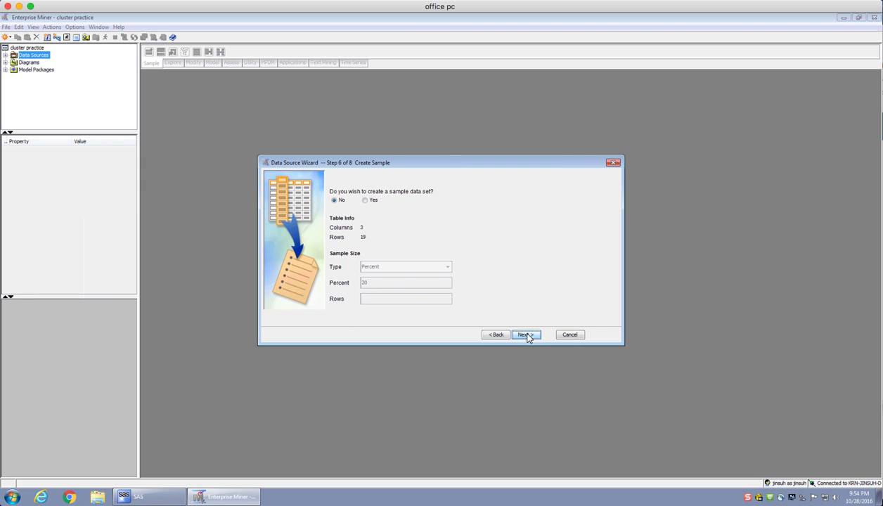
click(526, 336)
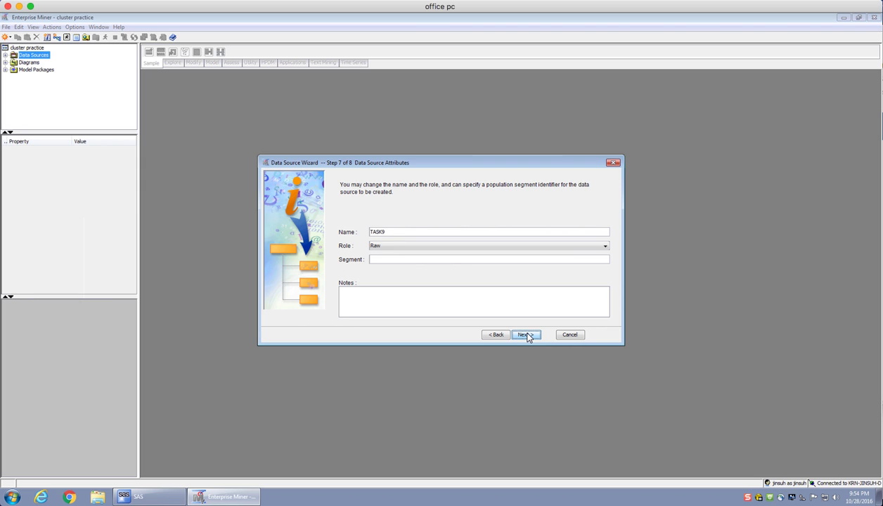
click(444, 248)
click(445, 247)
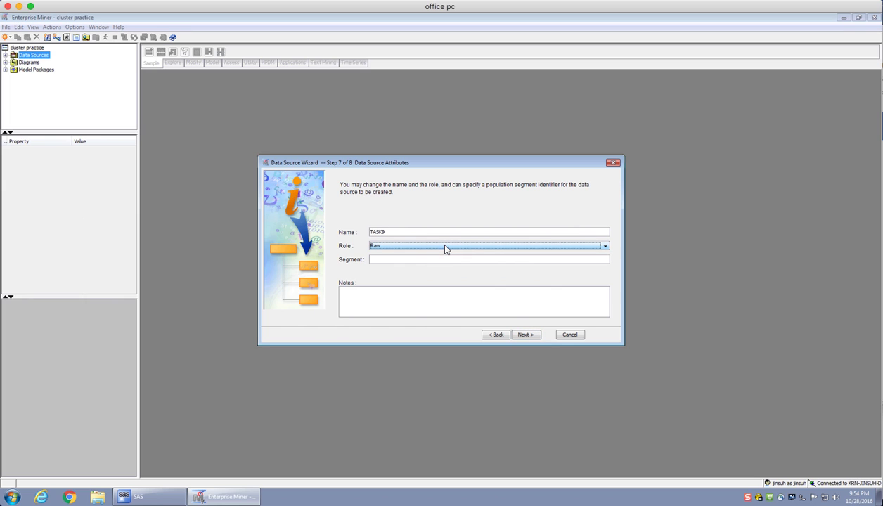
click(529, 335)
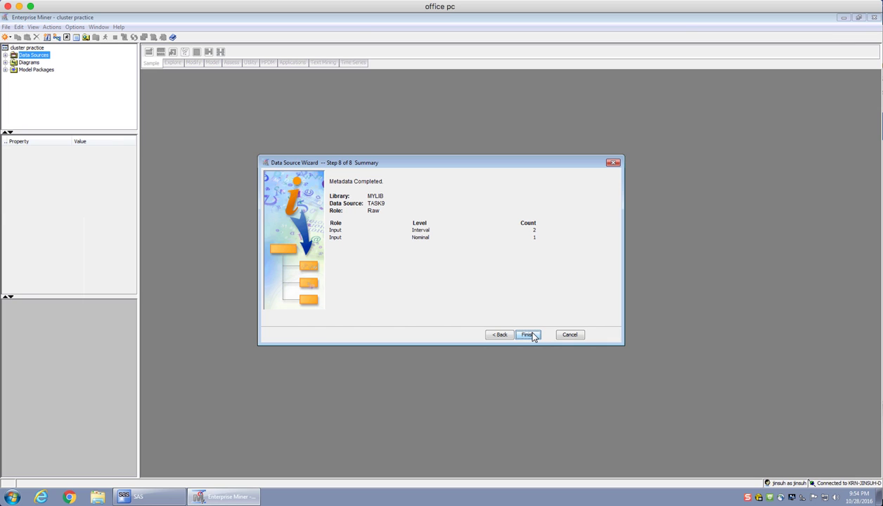
click(531, 336)
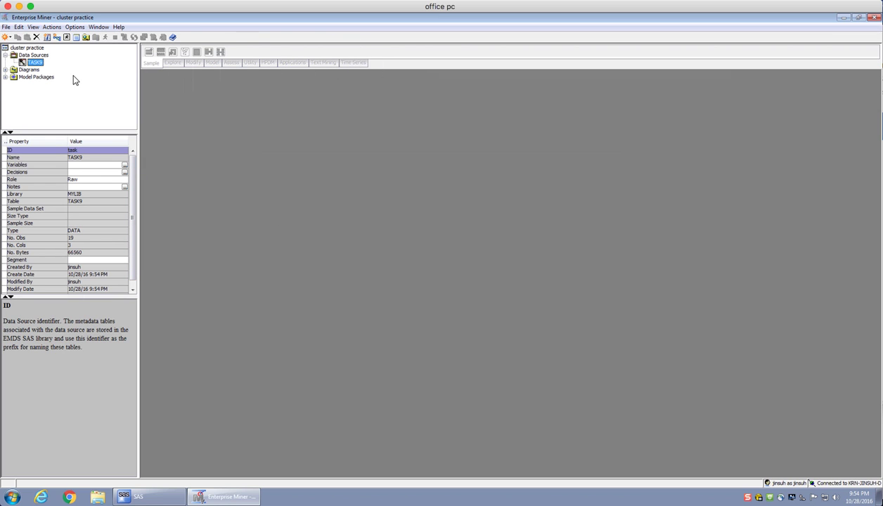
Create a new diagram in the project named cluster practice.
click(29, 70)
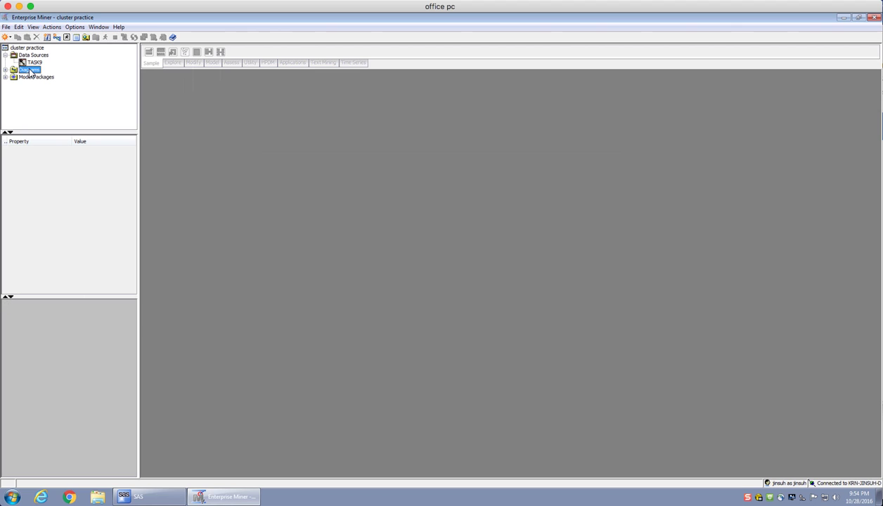
right_click(30, 73)
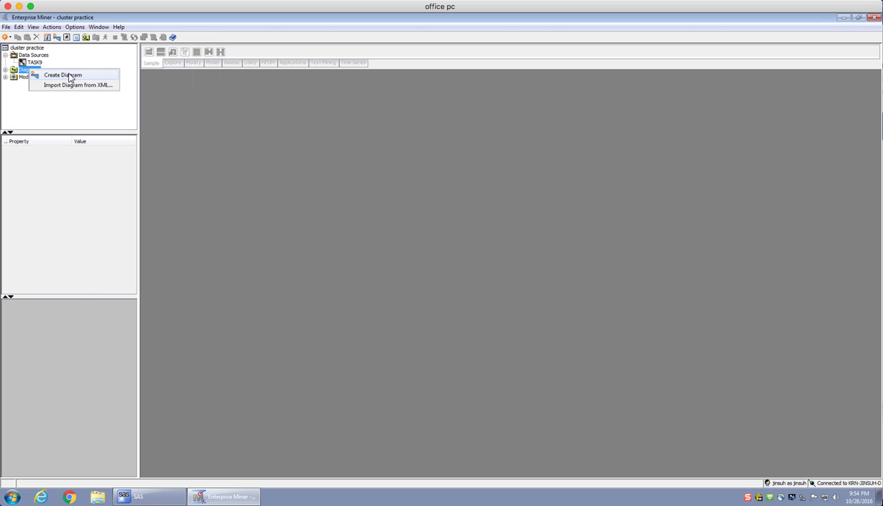
click(69, 76)
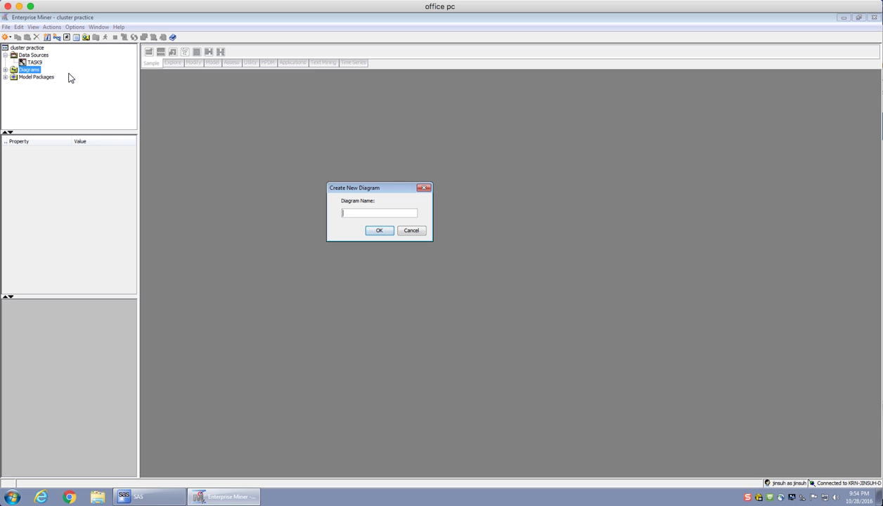
text(cluster practice)
click(378, 231)
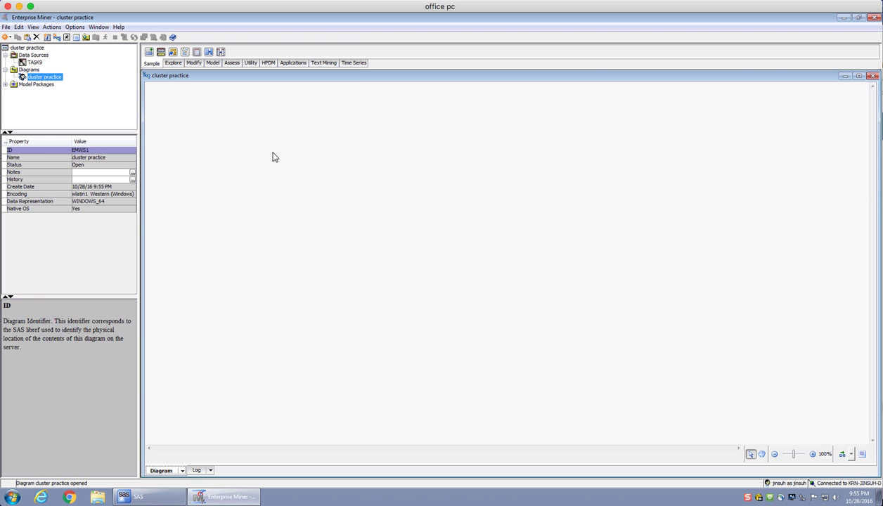
Place the TASK9 data source in the cluster practice diagram and review the node's variable roles and levels.
click(35, 64)
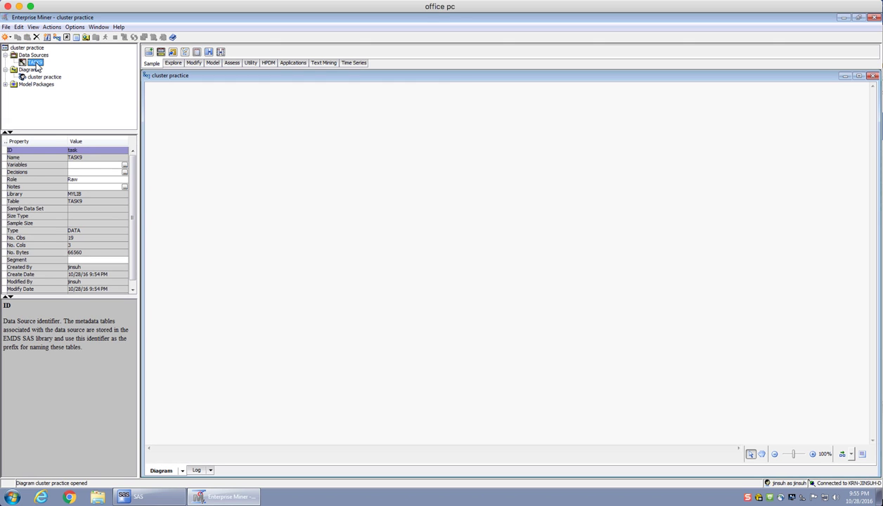
drag(38, 67, 204, 121)
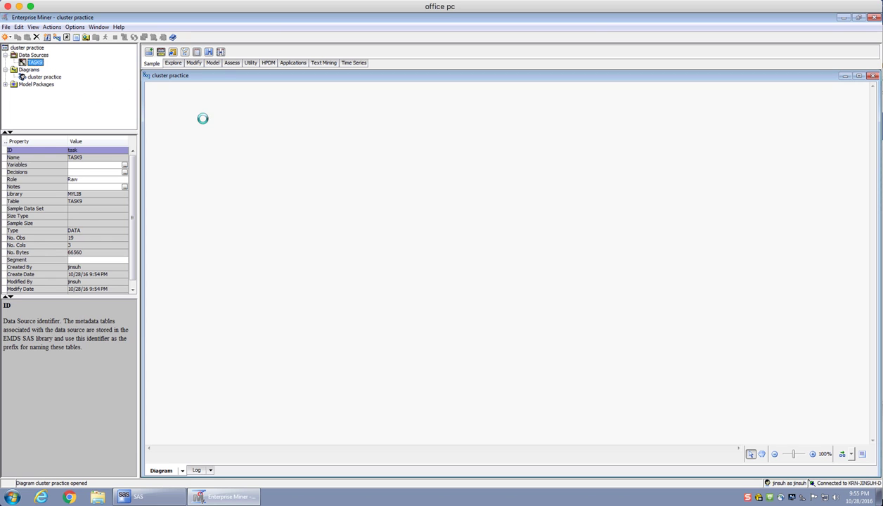
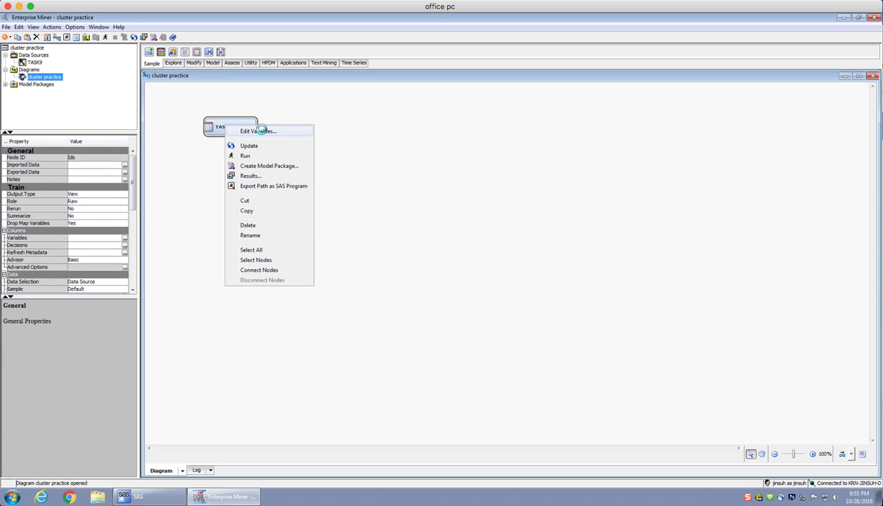
click(261, 132)
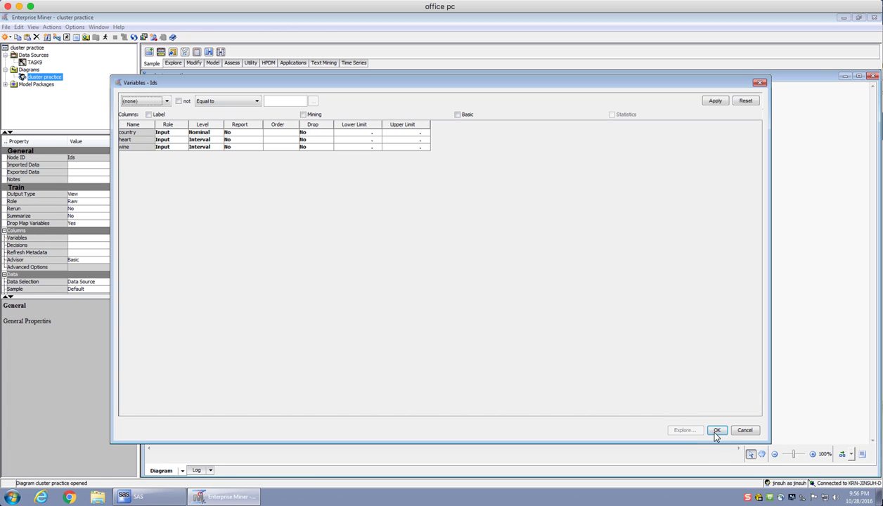
click(745, 430)
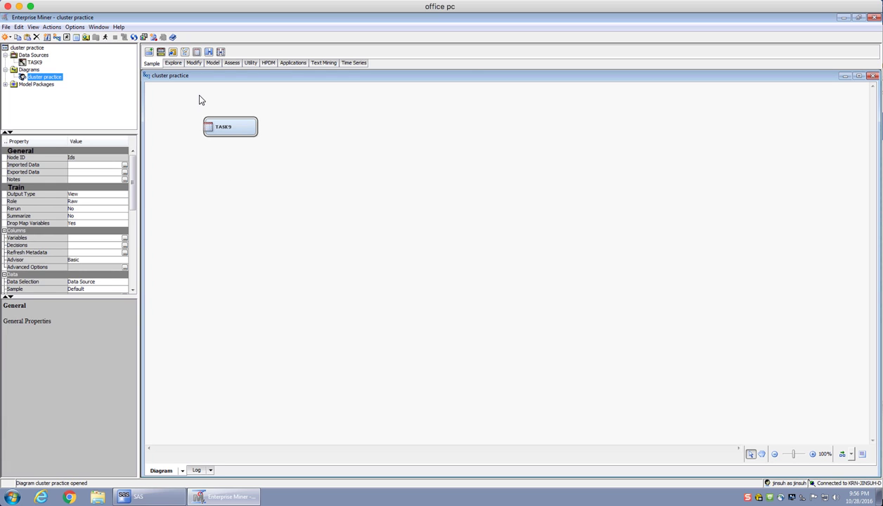
Add a Cluster node beside the TASK9 node and connect TASK9 to it.
click(173, 65)
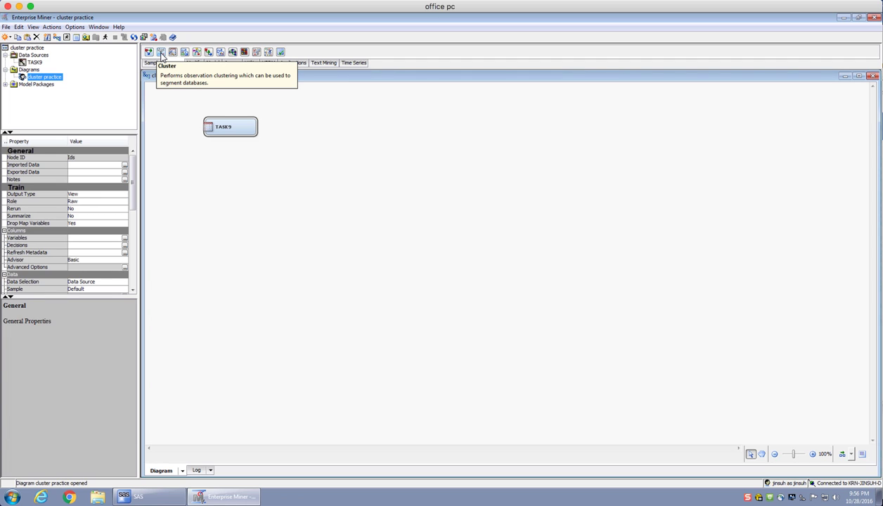
drag(161, 55, 308, 121)
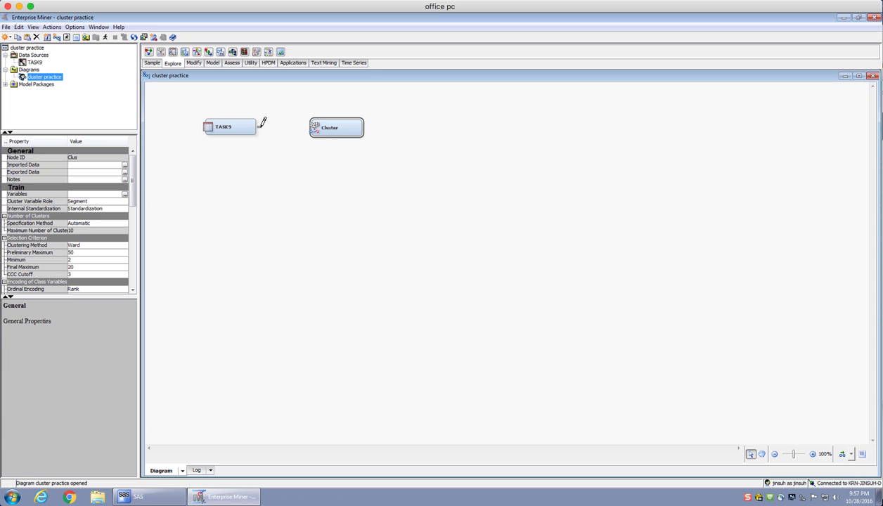
drag(262, 125, 312, 128)
Run the diagram path through the Cluster node and open its results.
right_click(335, 128)
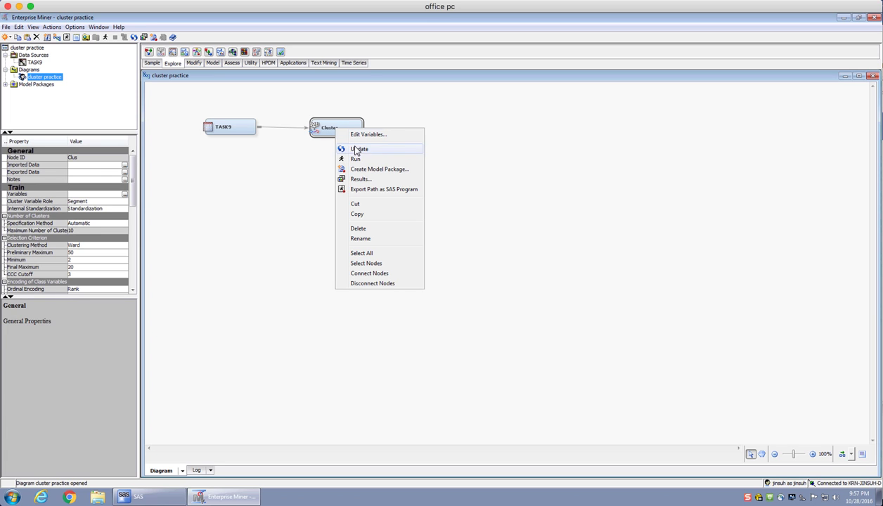
click(300, 155)
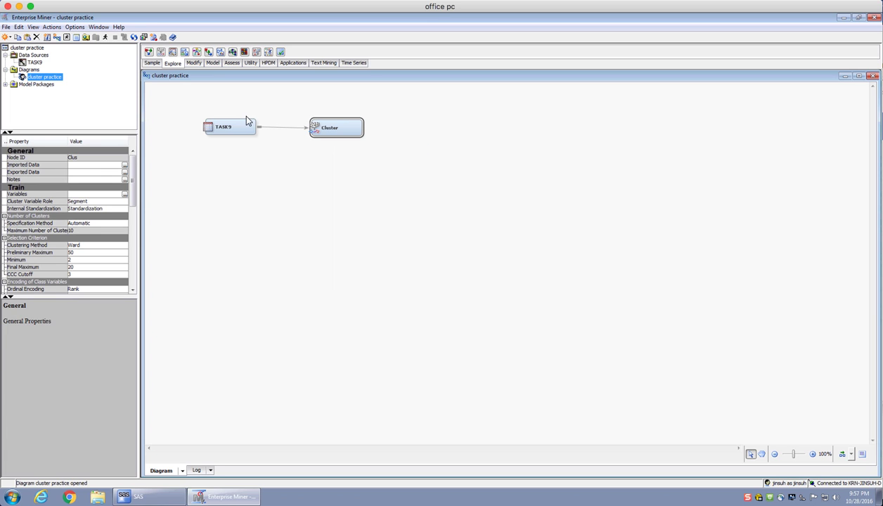
click(105, 38)
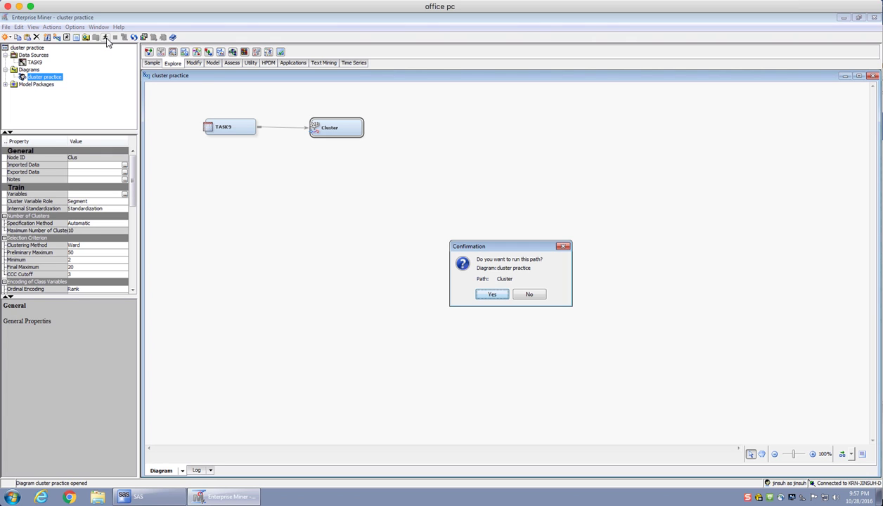
click(491, 295)
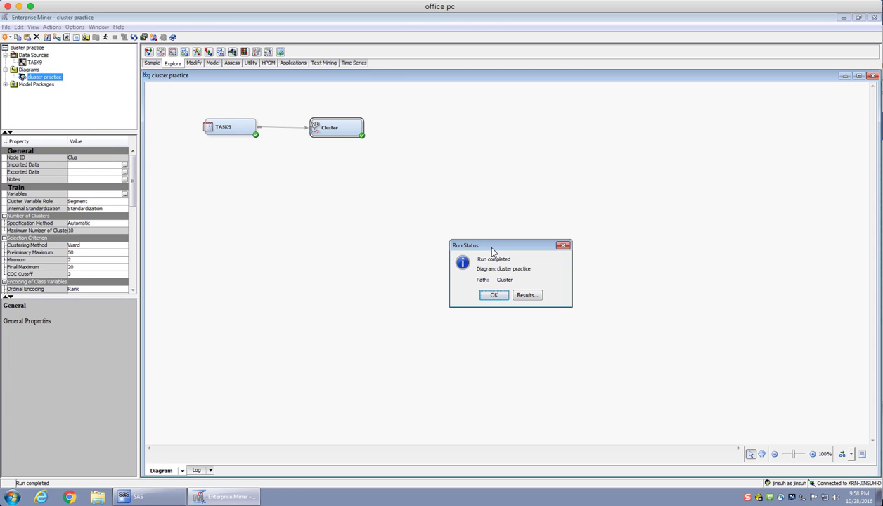
click(526, 296)
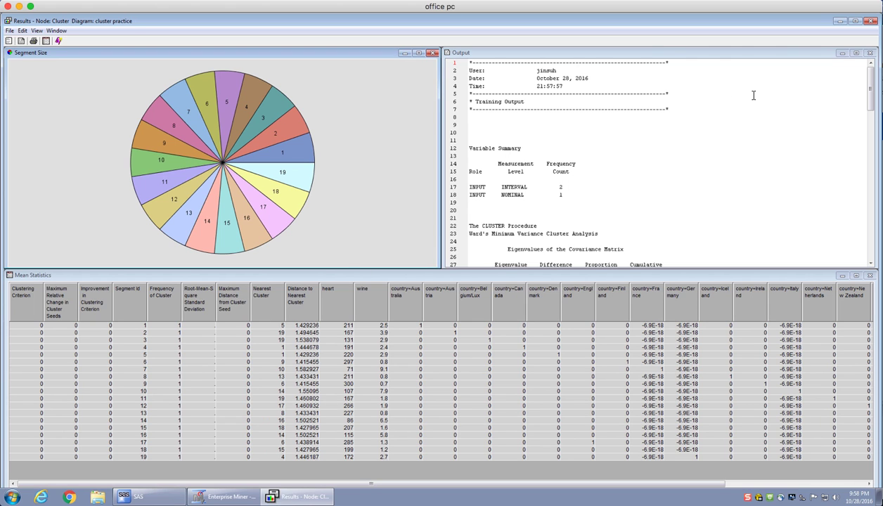
Examine the clustering output down to the Cluster History, checking the first and last clusters joined, and close the results.
click(746, 138)
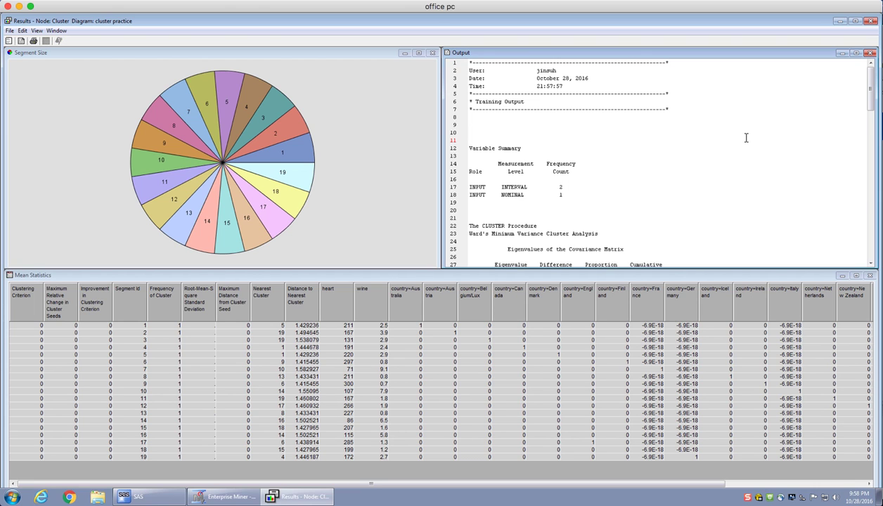
scroll(746, 138, down, 3)
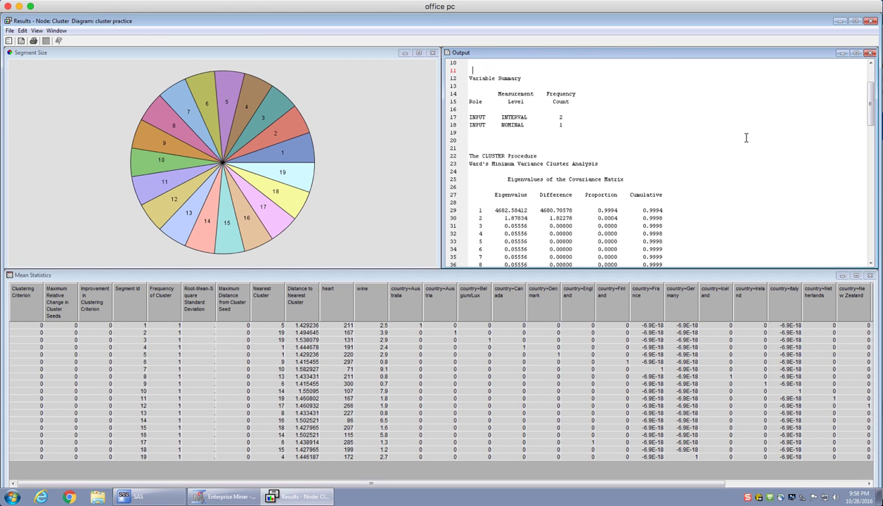
scroll(746, 138, down, 6)
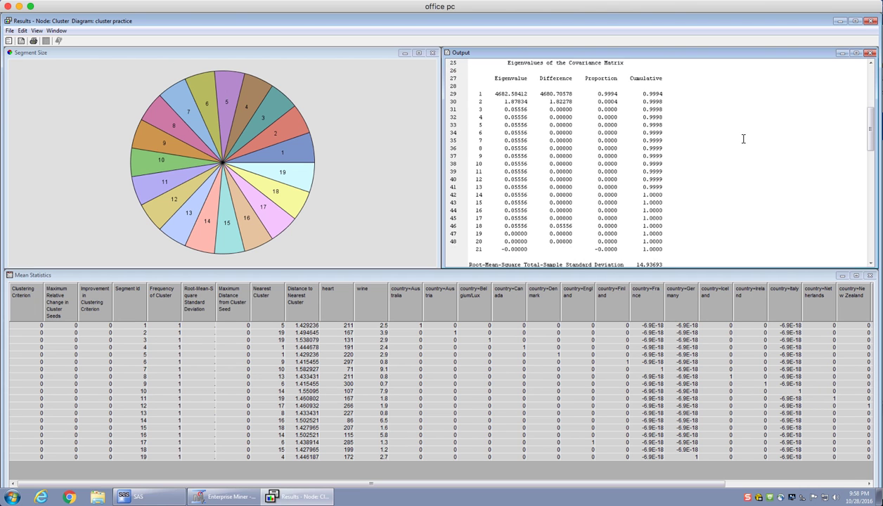
scroll(743, 139, down, 6)
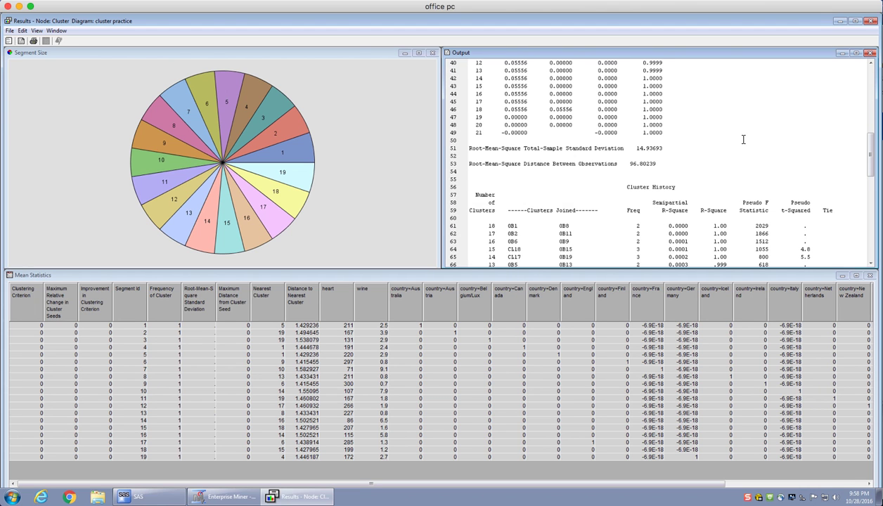
scroll(743, 139, down, 2)
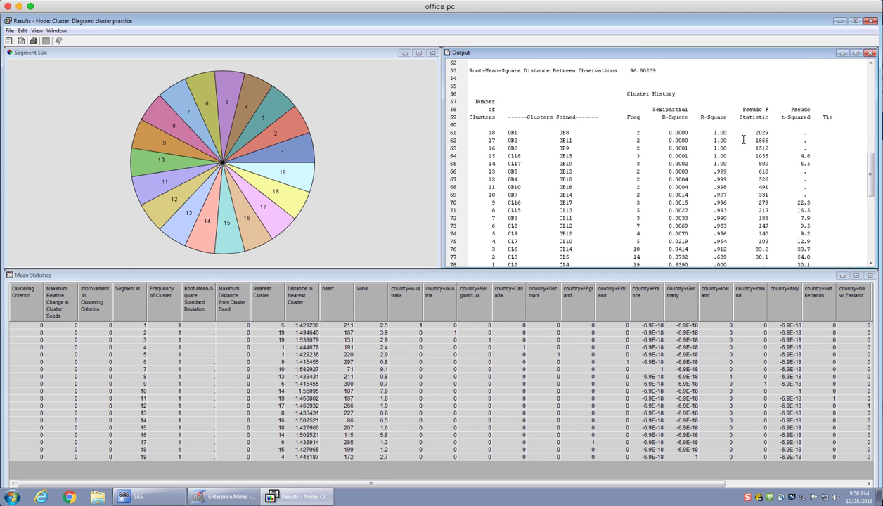
scroll(744, 139, down, 2)
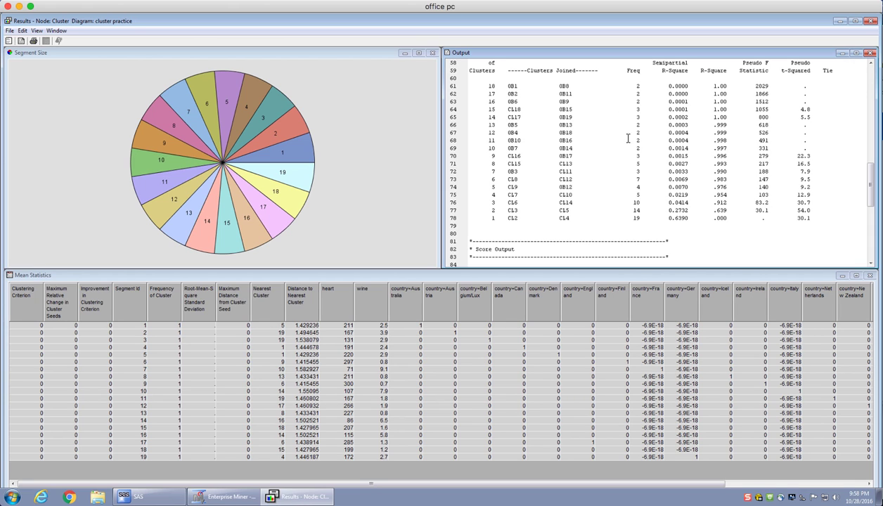
double_click(512, 86)
double_click(562, 85)
click(581, 86)
double_click(512, 219)
drag(559, 219, 573, 220)
click(872, 22)
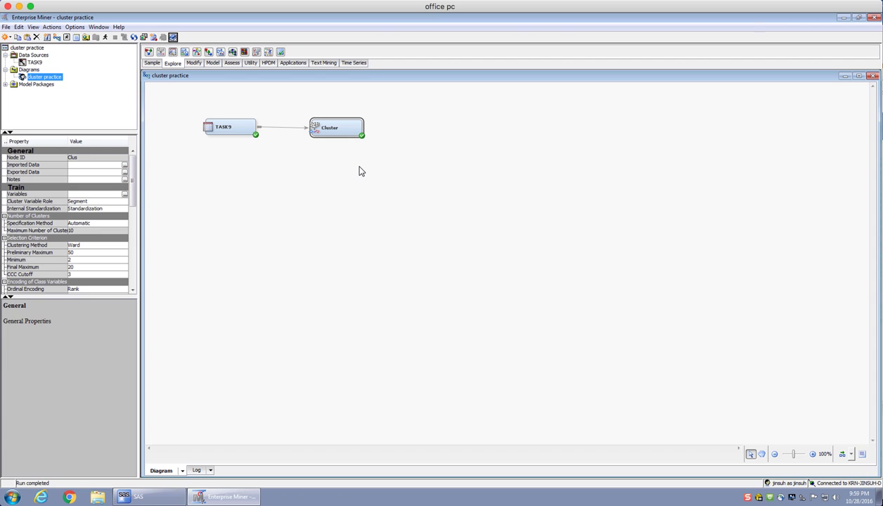
Try User Specify as the Cluster node's Specification Method, and set it back to Automatic.
click(92, 217)
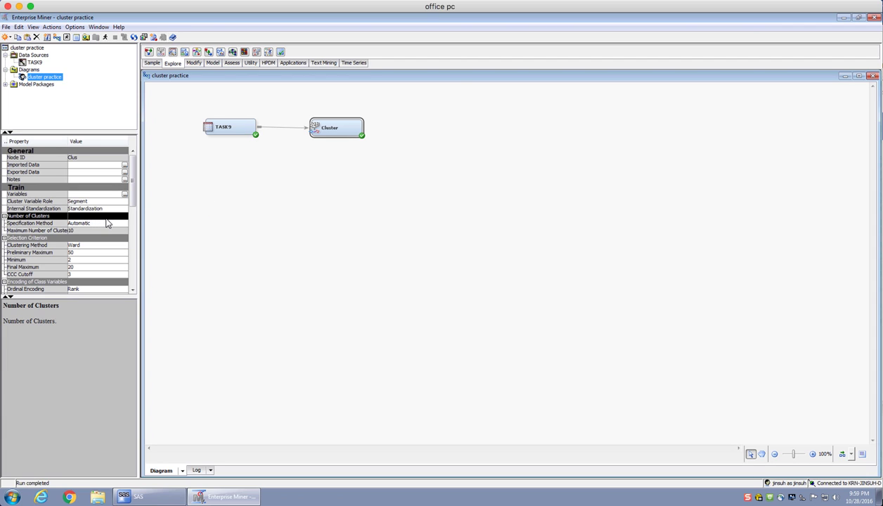
mouse_move(41, 225)
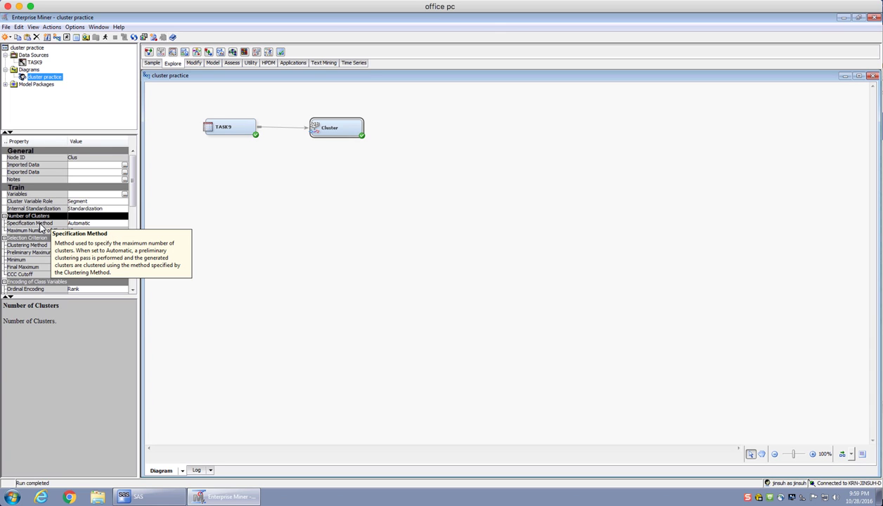
click(97, 224)
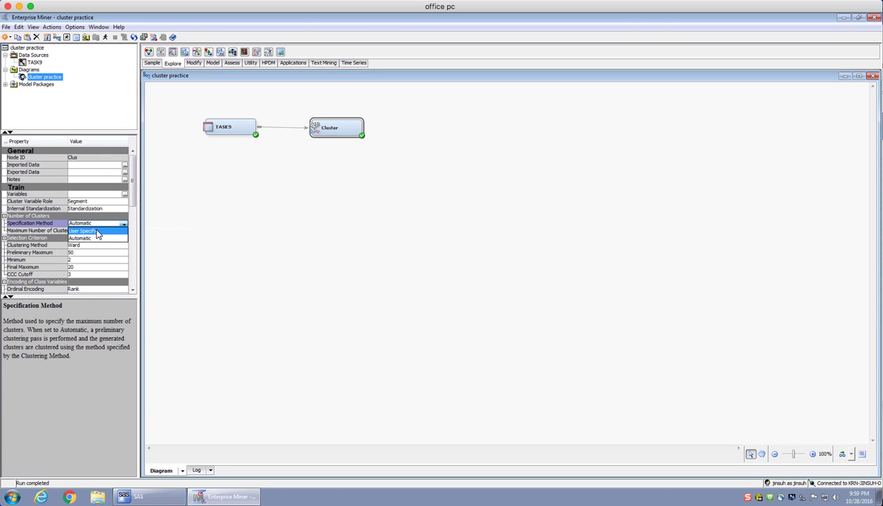
click(98, 231)
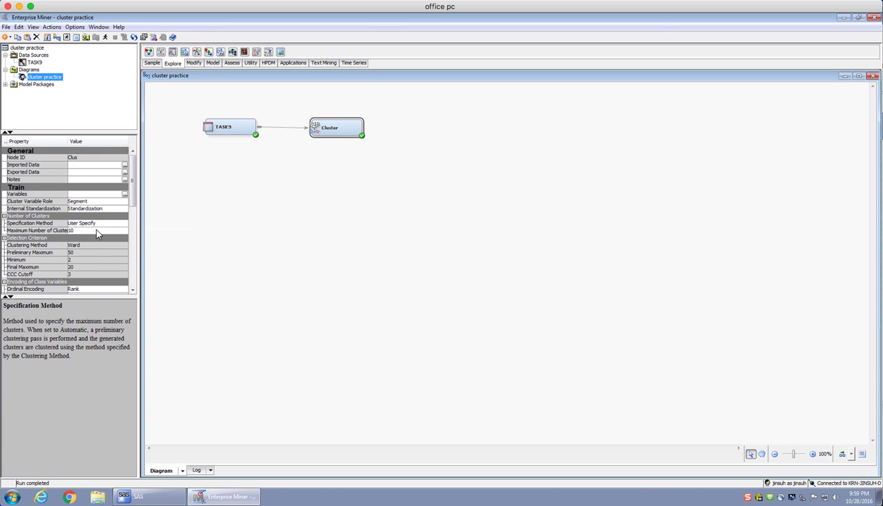
click(97, 223)
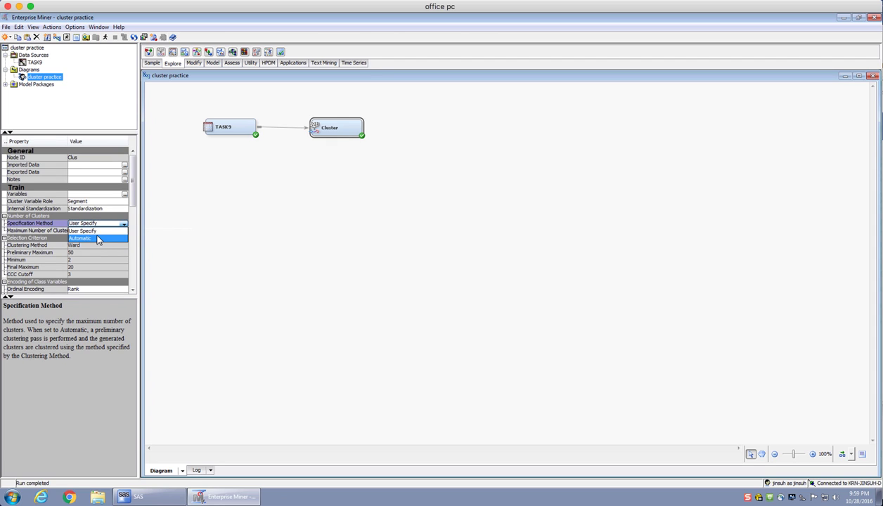
click(98, 239)
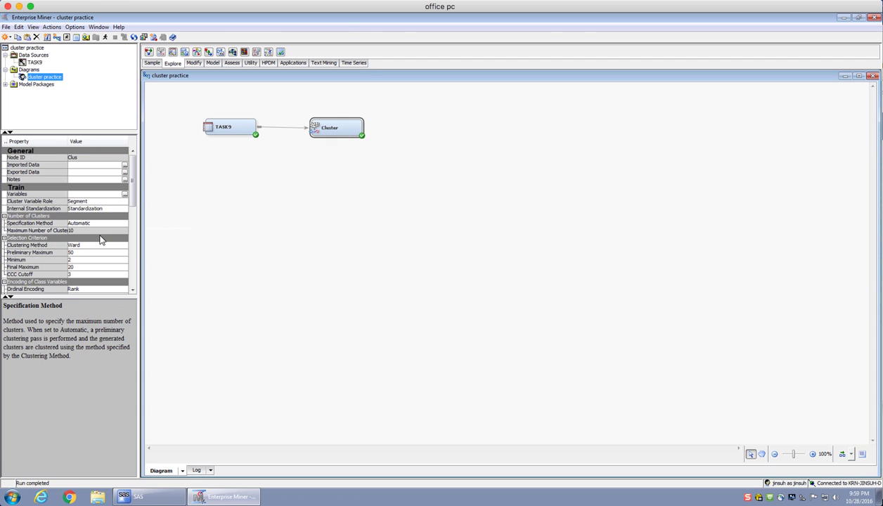
Set the Cluster node's Specification Method to User Specify and its Maximum Number of Clusters to 3.
click(74, 232)
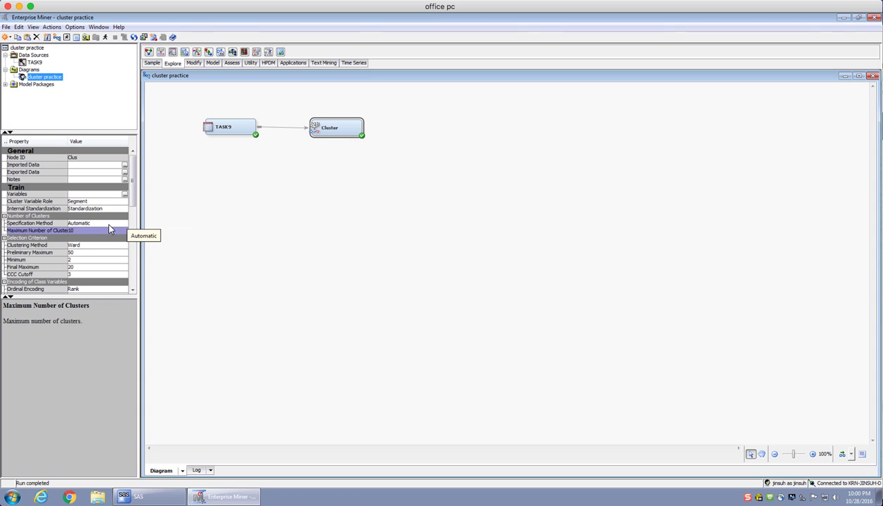
click(107, 223)
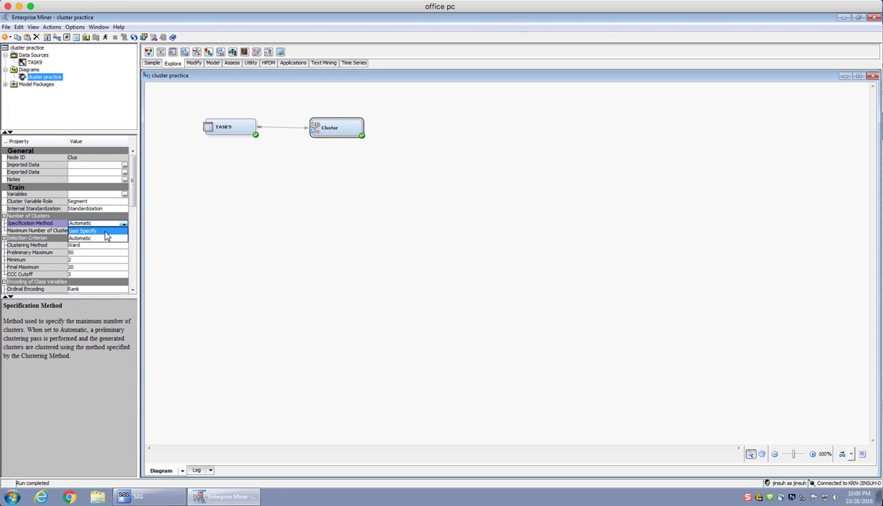
click(105, 231)
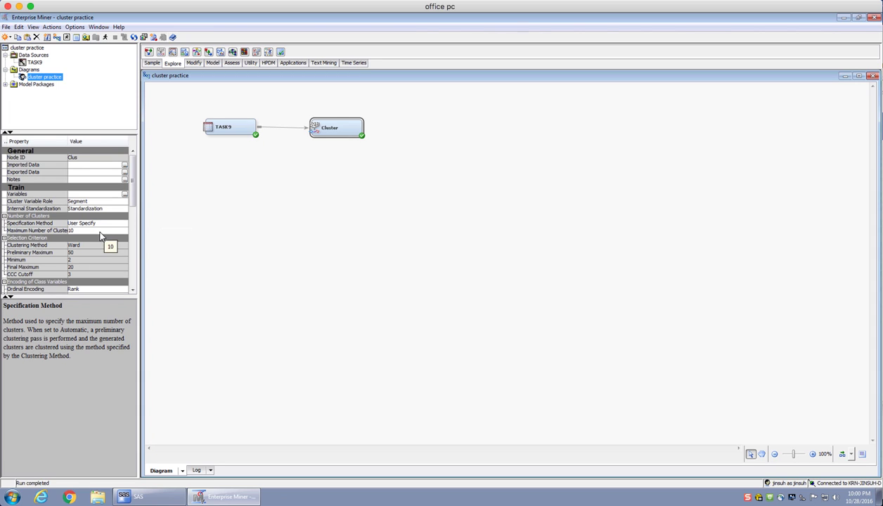
click(91, 231)
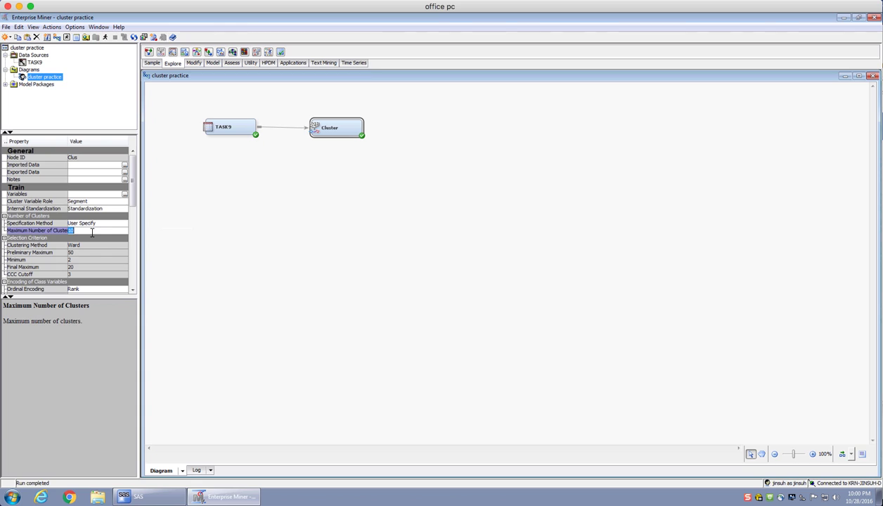
key(BackSpace)
text(3)
Run the path through the Cluster node again and open its results.
click(340, 128)
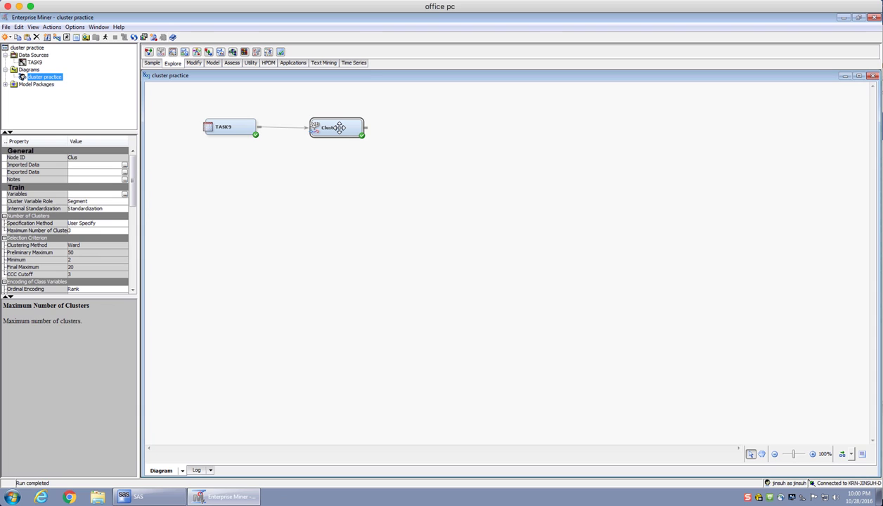
right_click(339, 127)
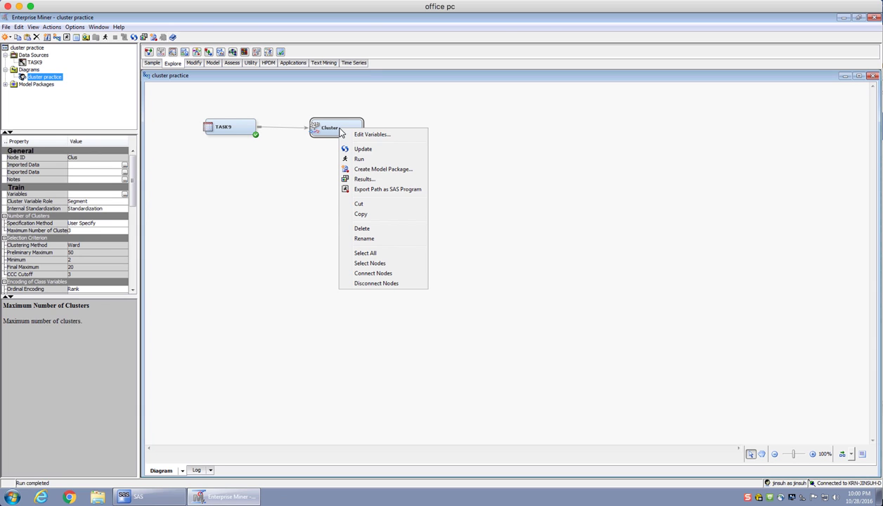
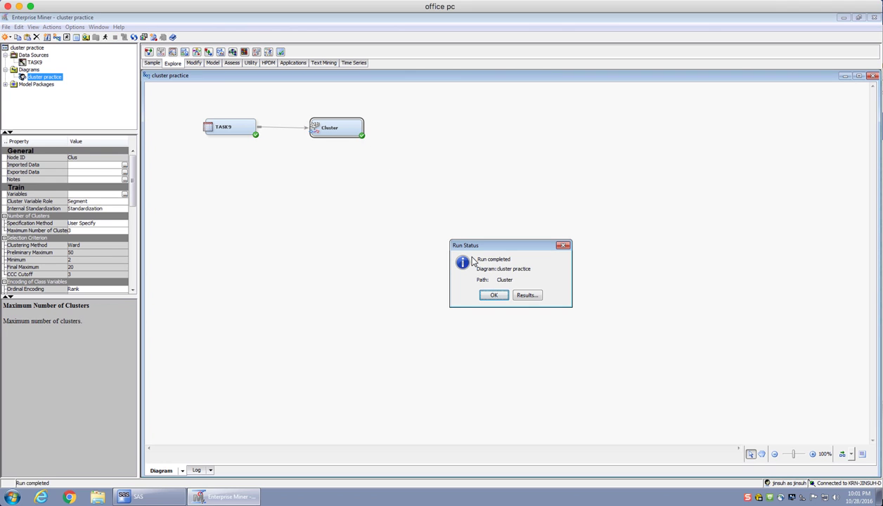
click(527, 295)
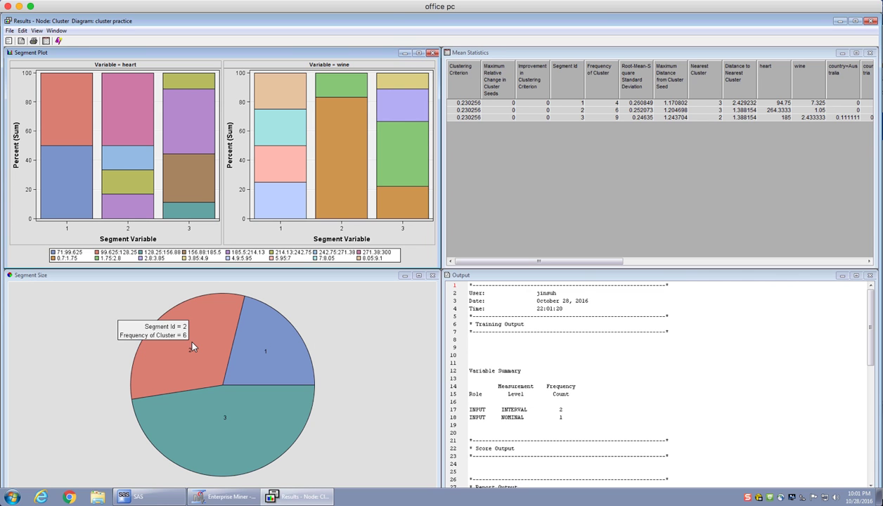
Compare the three segments in the Segment Size chart and match each with its frequency in the Mean Statistics table.
click(192, 347)
click(266, 352)
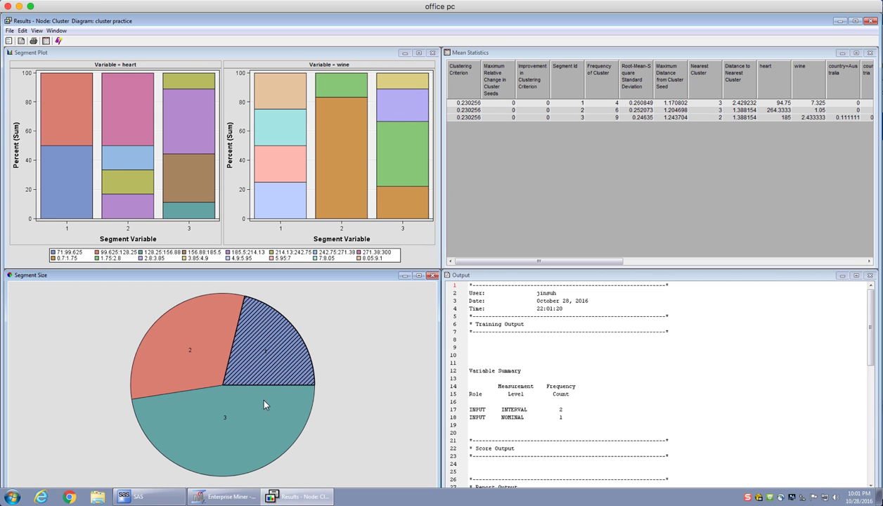
click(246, 432)
click(211, 373)
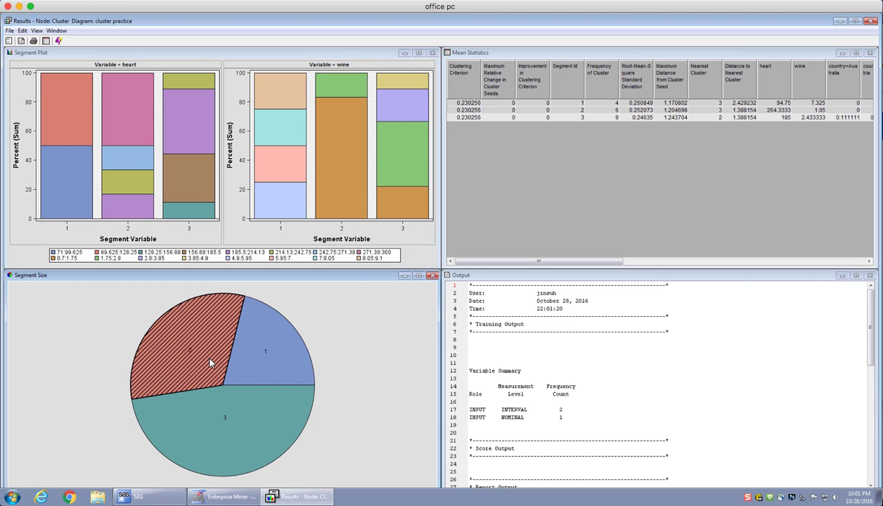
click(266, 359)
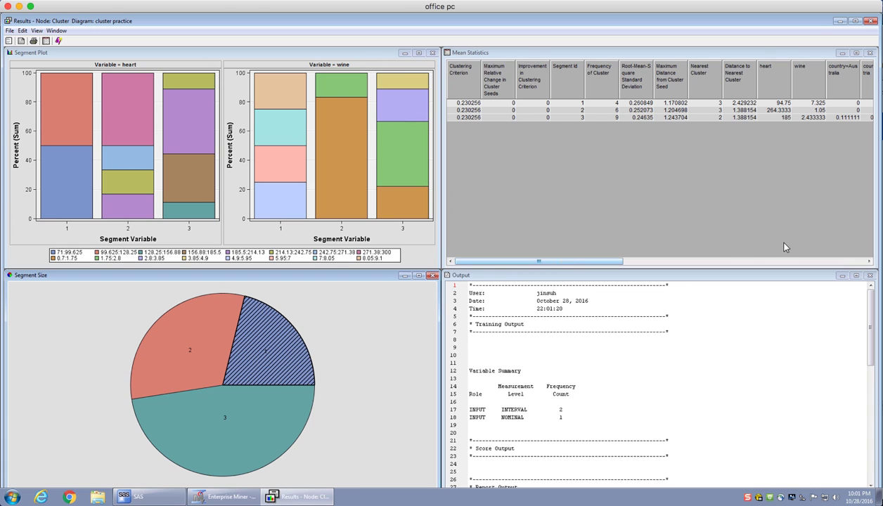
click(596, 104)
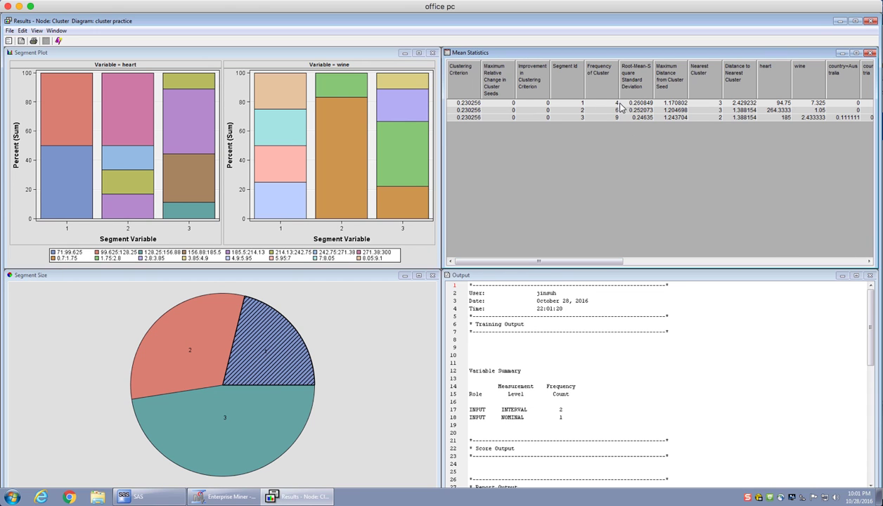
click(582, 111)
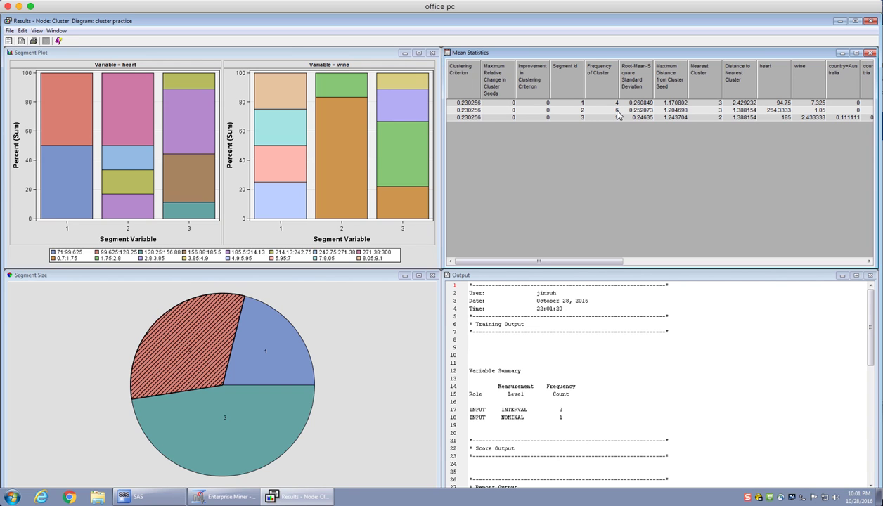
click(579, 119)
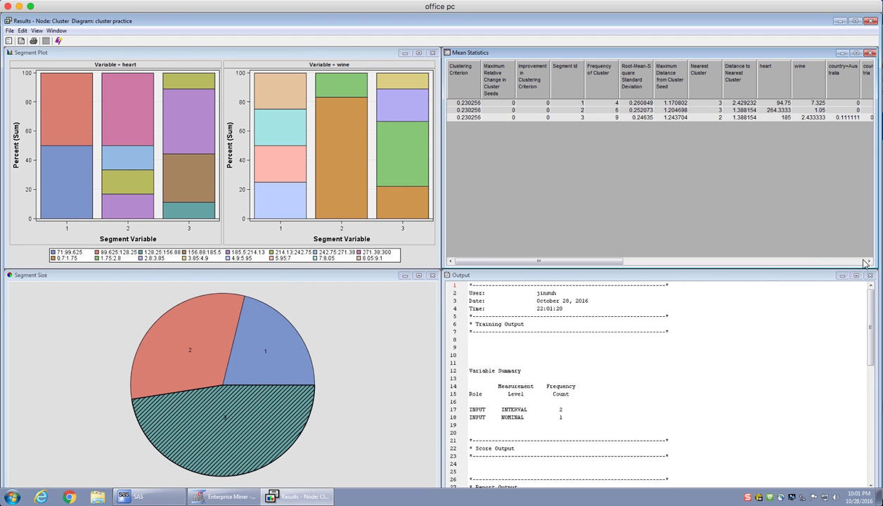
Examine the country columns of the Mean Statistics table, checking England for segment 2 and France for segment 1, and close the results.
drag(867, 262, 868, 262)
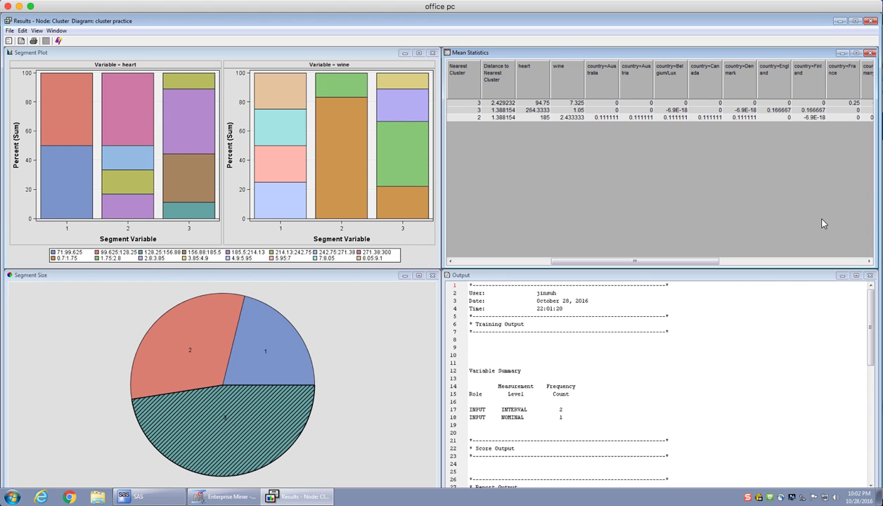
click(869, 262)
click(869, 261)
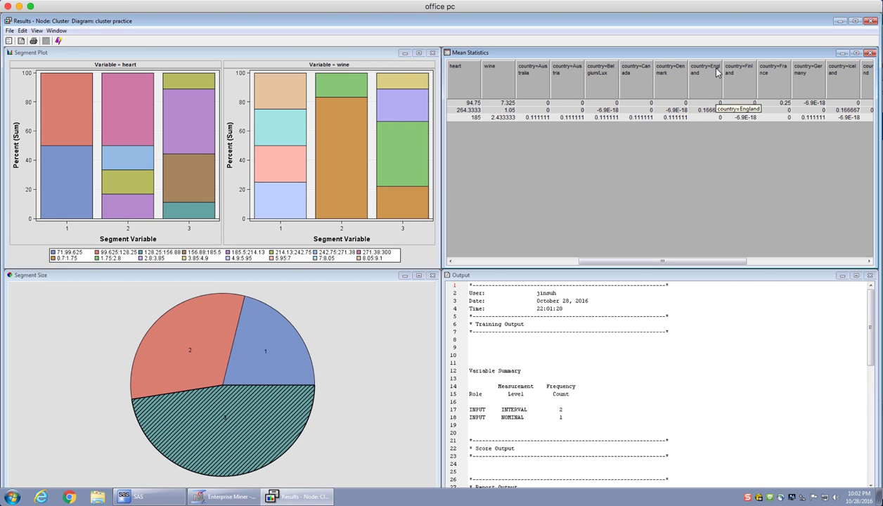
click(711, 111)
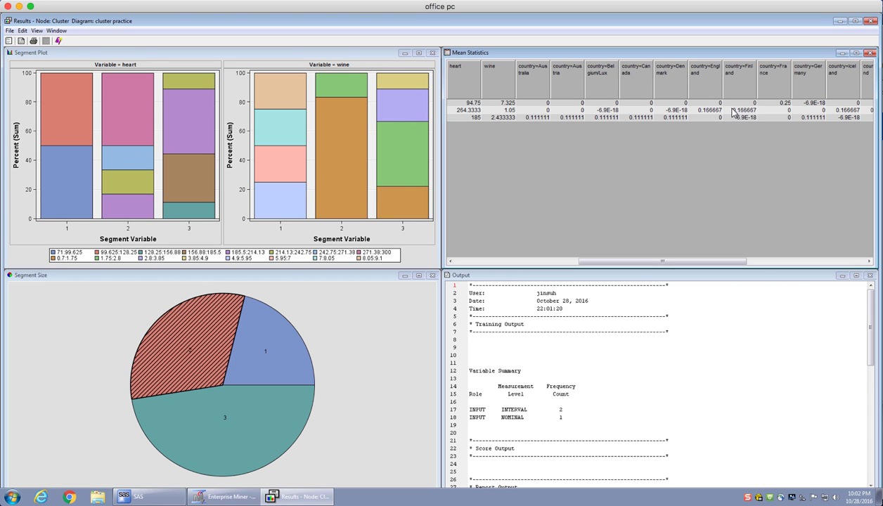
click(786, 104)
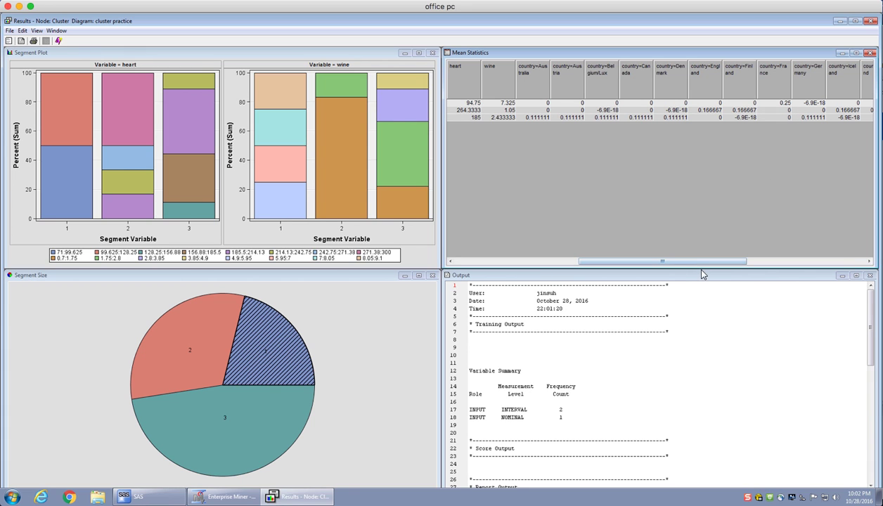
drag(651, 267, 518, 273)
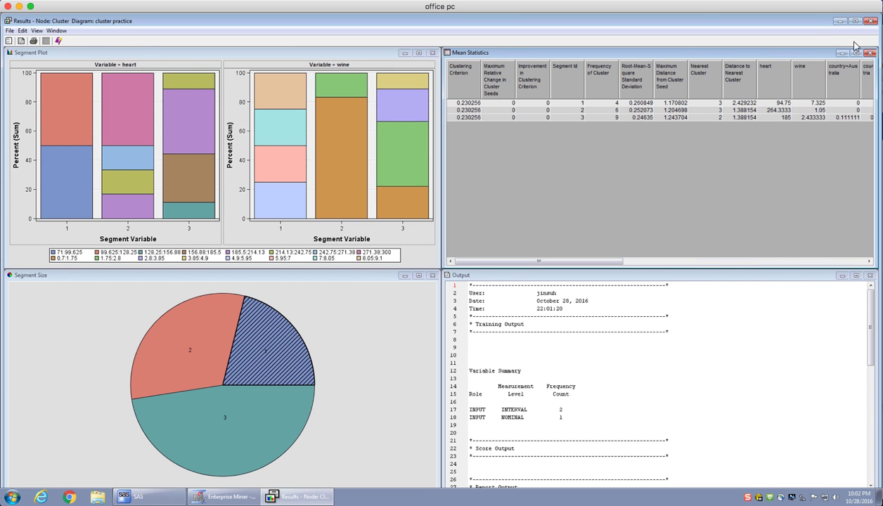
click(869, 21)
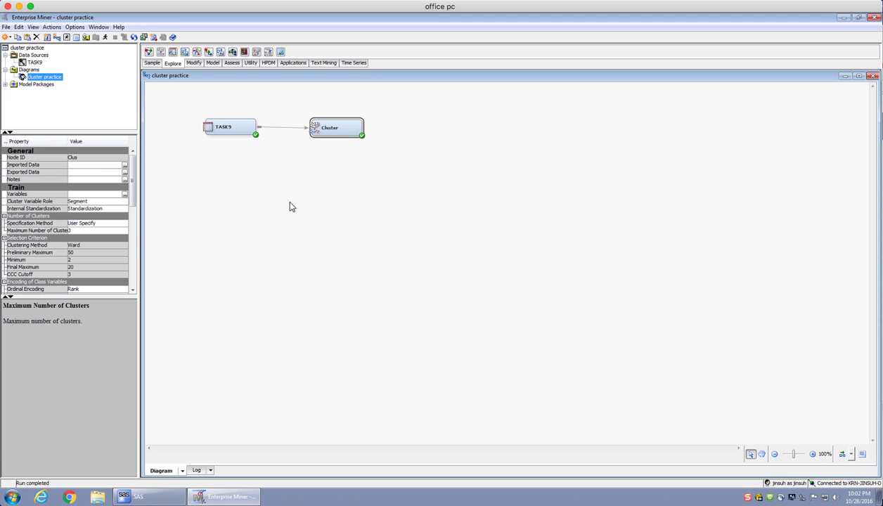
Try Automatic as the Cluster node's Specification Method, and set it back to User Specify.
click(95, 223)
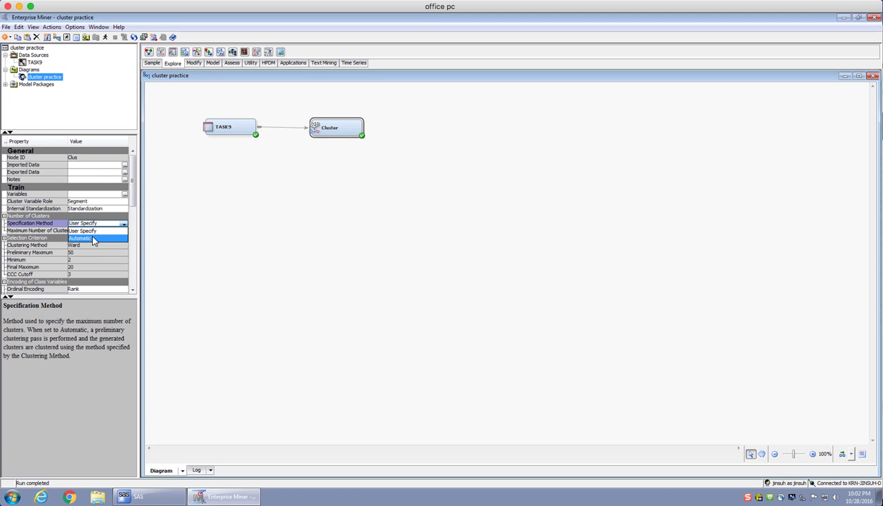
click(93, 240)
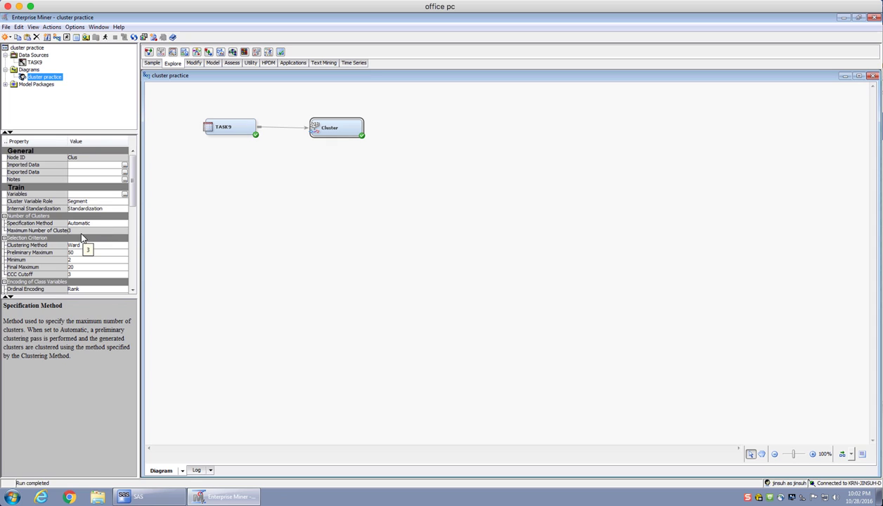
click(112, 223)
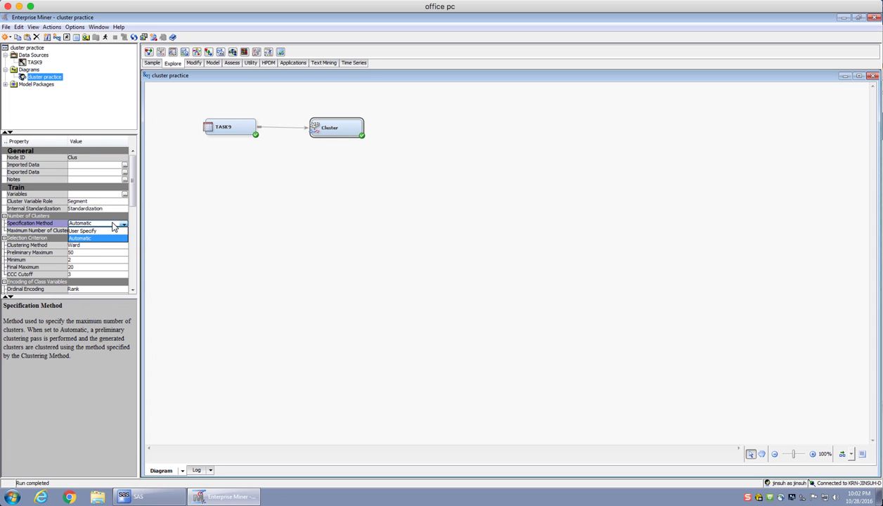
click(108, 232)
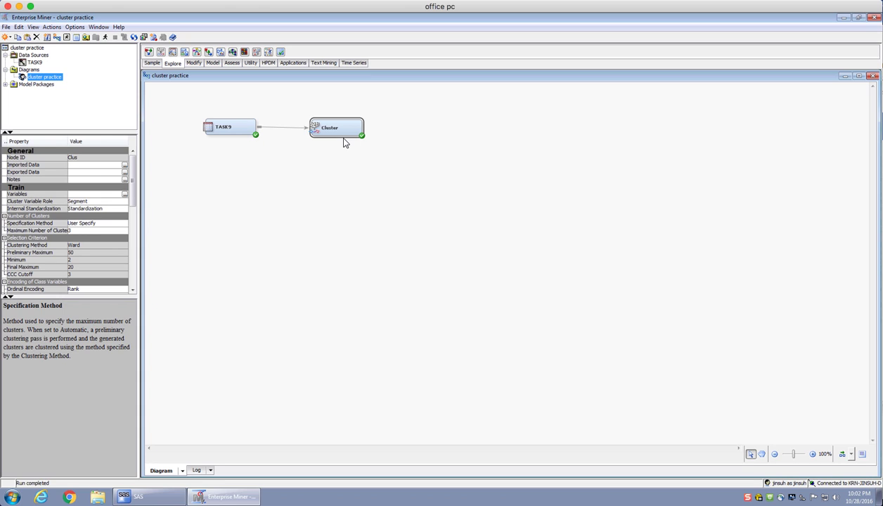
Add a Segment Profile node beside the Cluster node and connect Cluster to it.
click(232, 63)
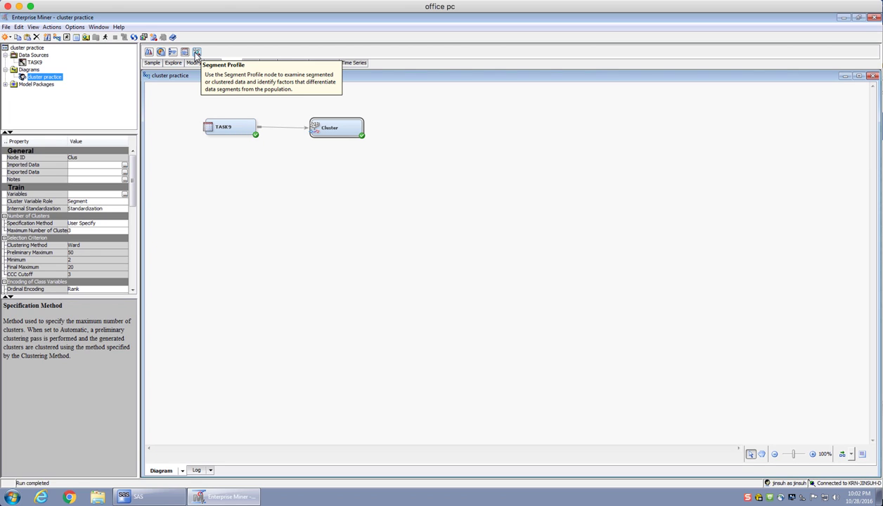
drag(196, 55, 426, 121)
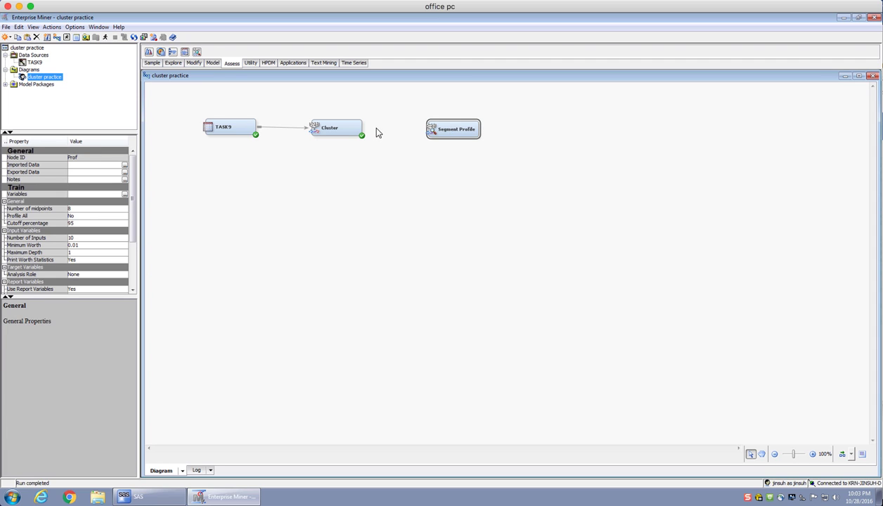
drag(367, 128, 428, 127)
Run the diagram path through the Segment Profile node and open its results.
right_click(457, 130)
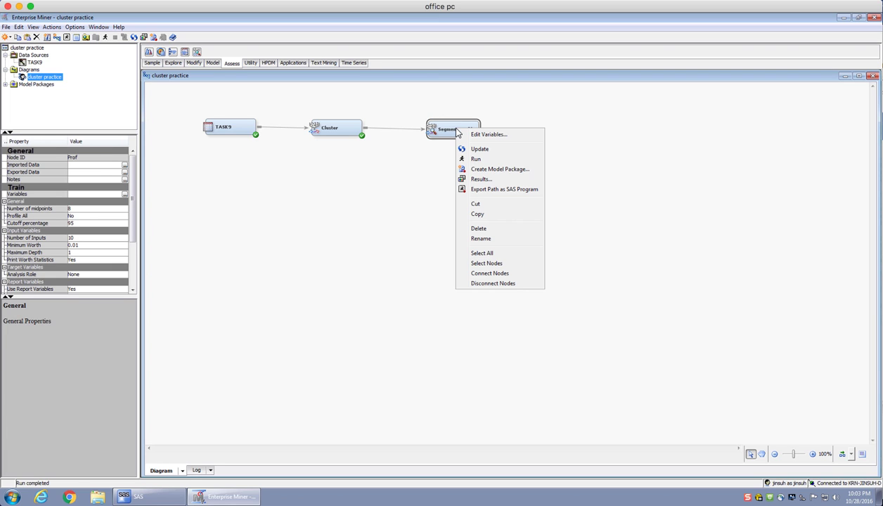
click(475, 160)
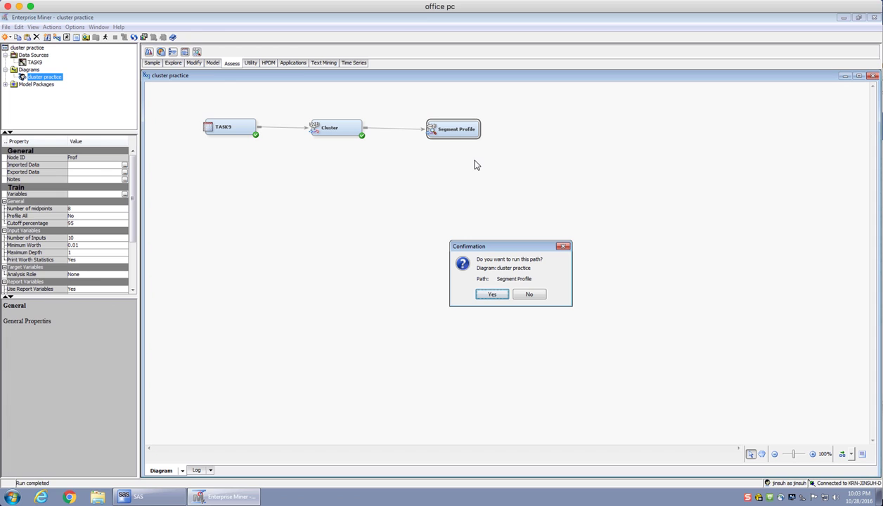
click(491, 293)
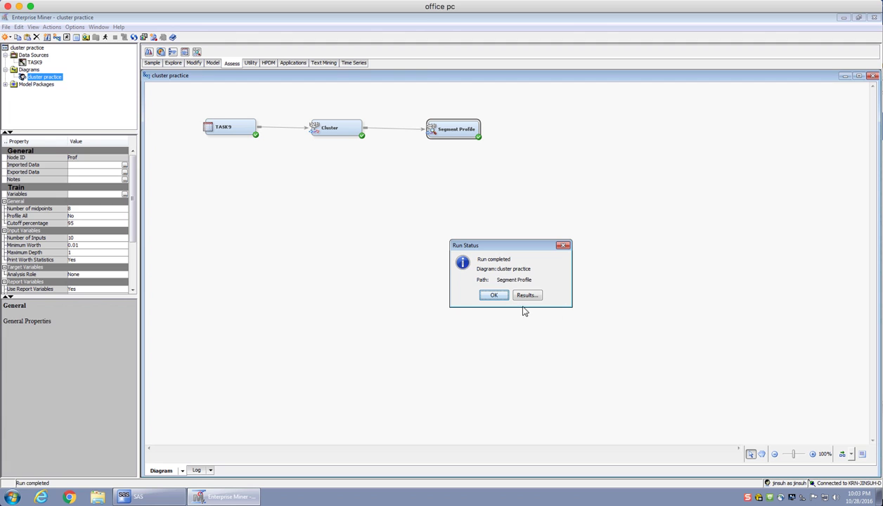
click(527, 296)
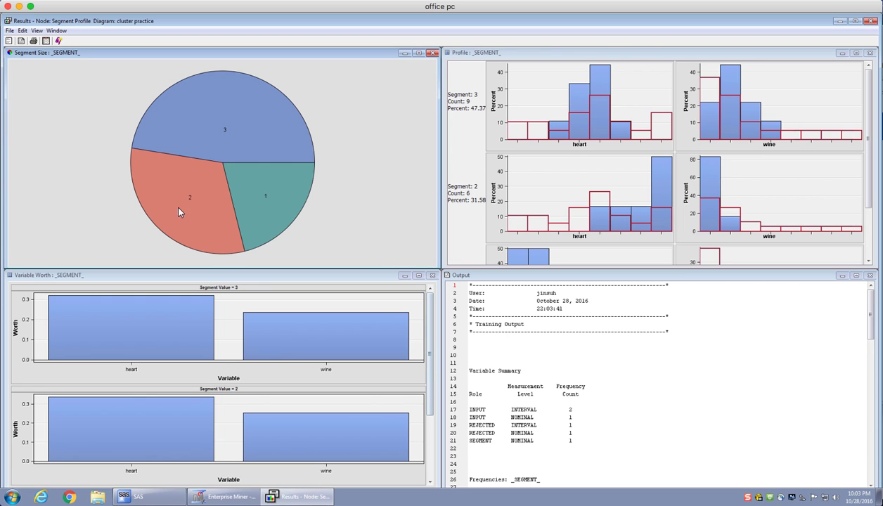
Examine the Variable Worth charts of heart and wine for all three segments, down to segment 1.
click(431, 330)
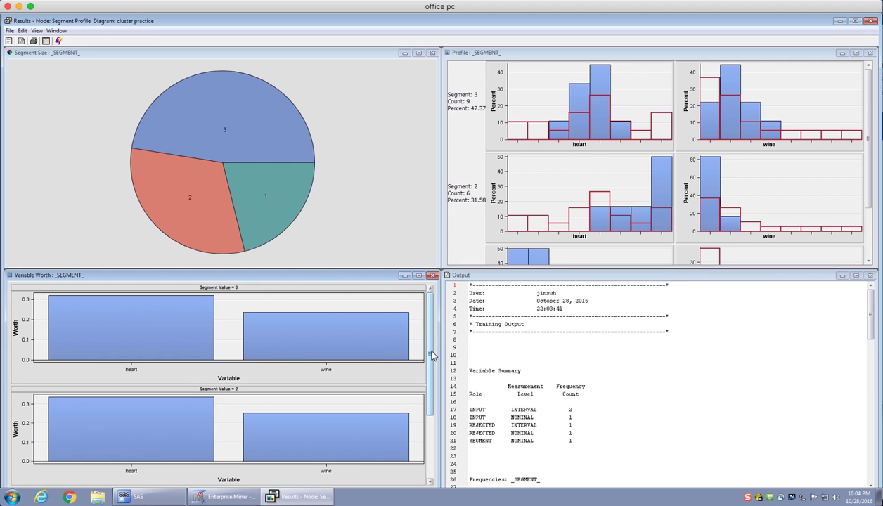
drag(431, 355, 427, 318)
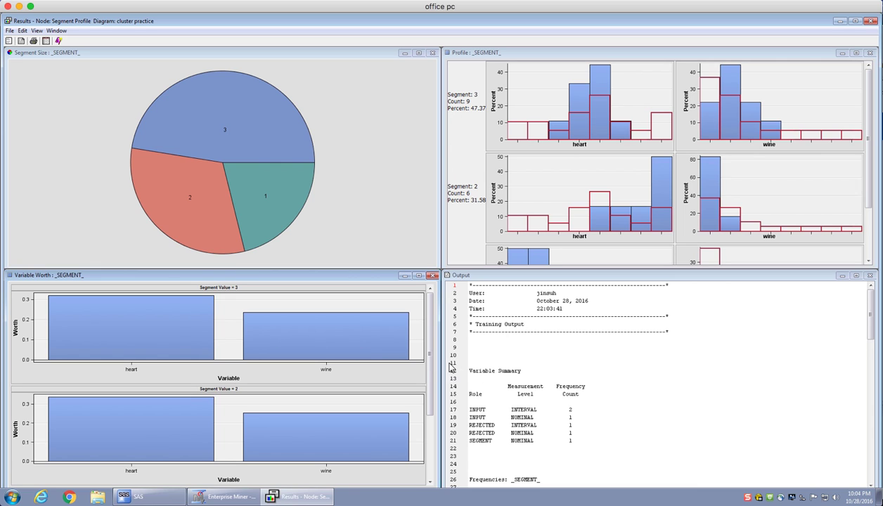
drag(430, 372, 431, 435)
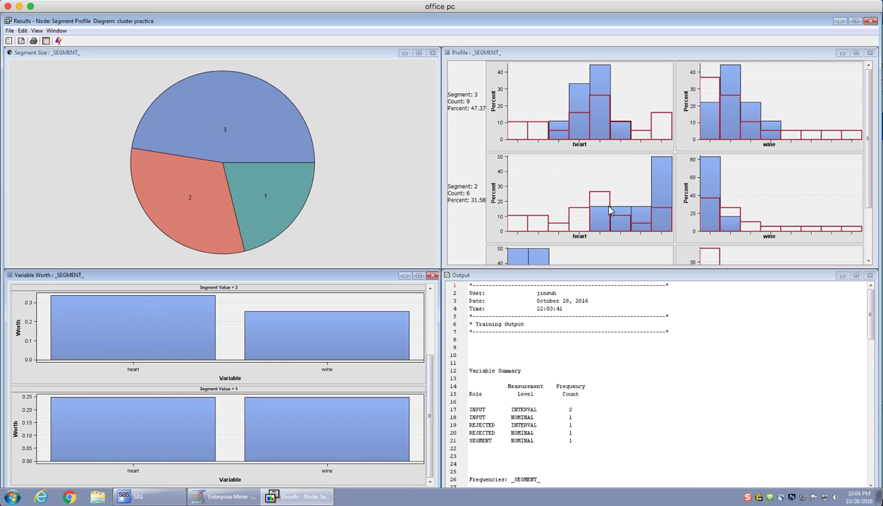
Compare the heart and wine histograms of segments 3, 2 and 1 in the Profile charts, and close the results.
click(582, 173)
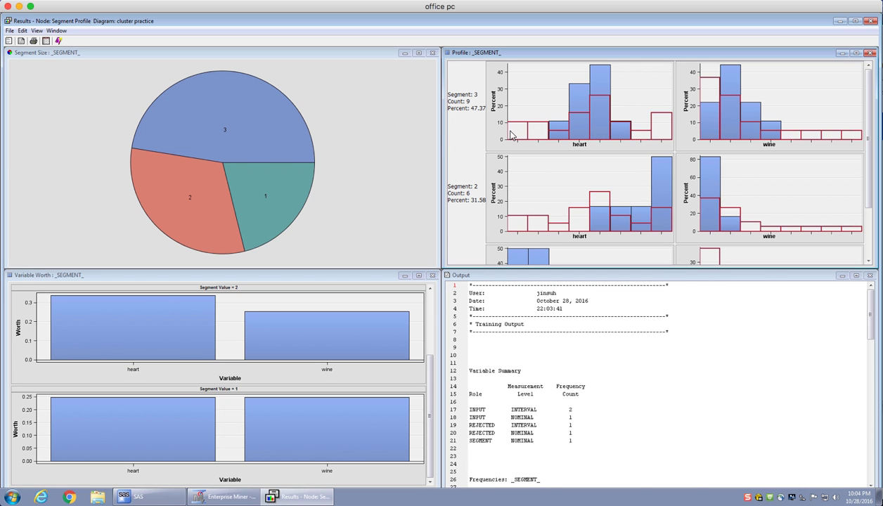
scroll(553, 184, down, 2)
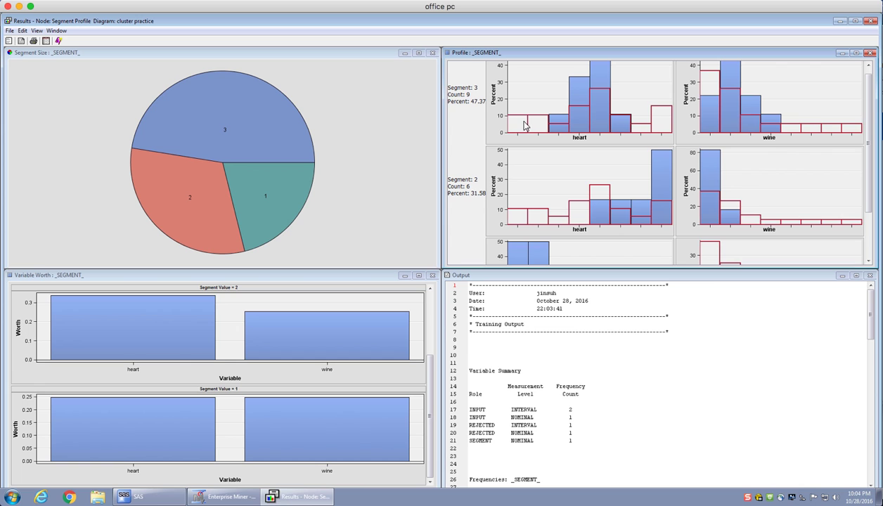
scroll(524, 129, down, 3)
scroll(547, 156, down, 2)
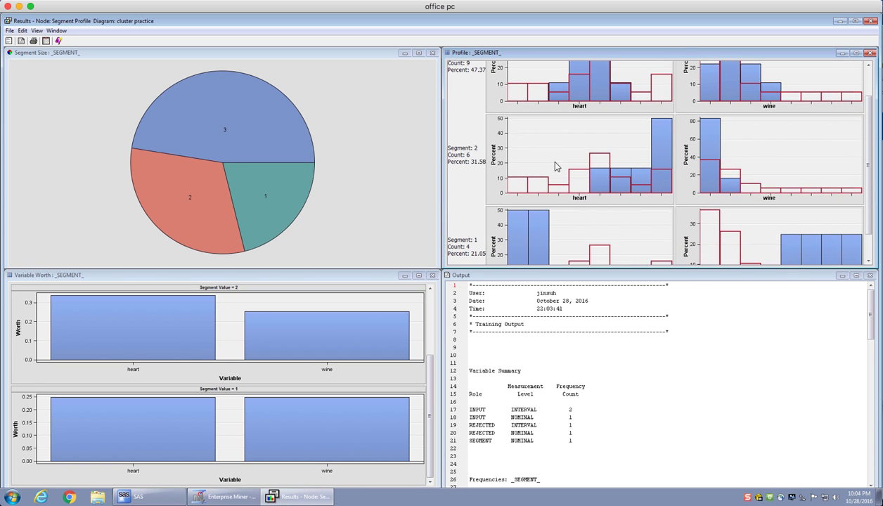
scroll(532, 178, down, 3)
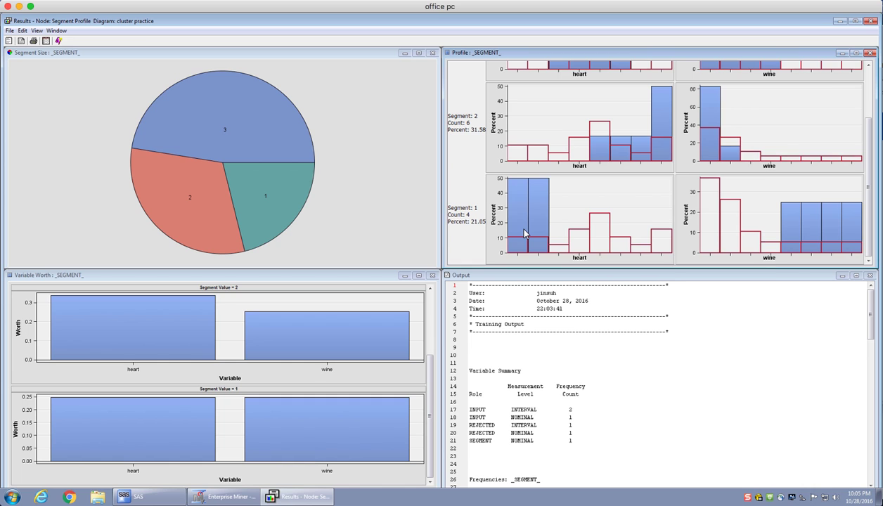
scroll(523, 234, up, 3)
scroll(524, 234, up, 1)
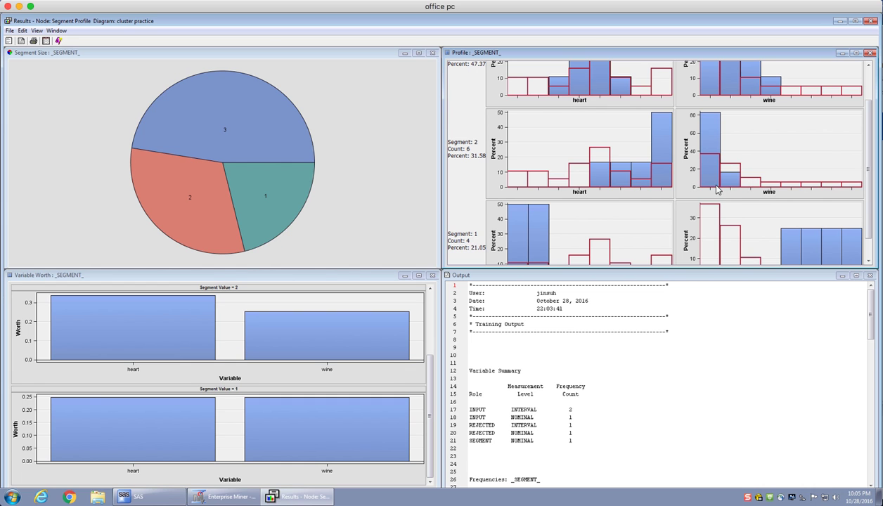
scroll(715, 175, up, 3)
scroll(717, 174, up, 4)
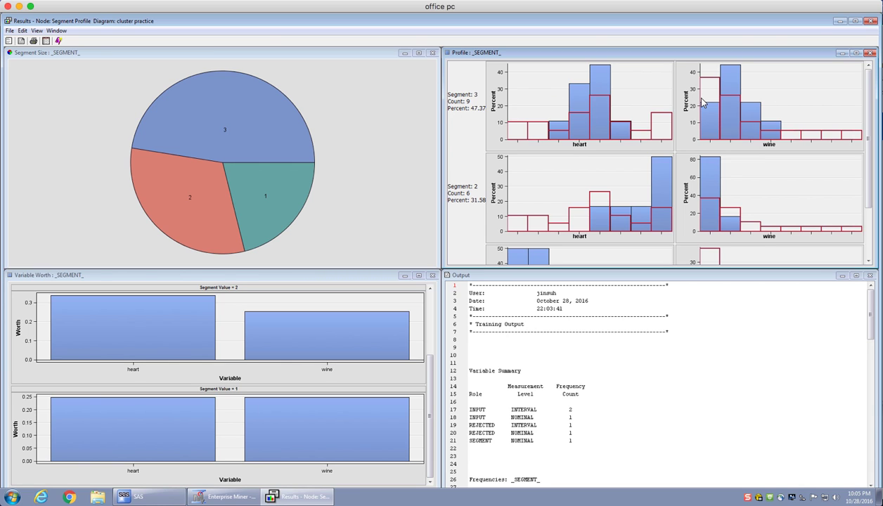
click(871, 22)
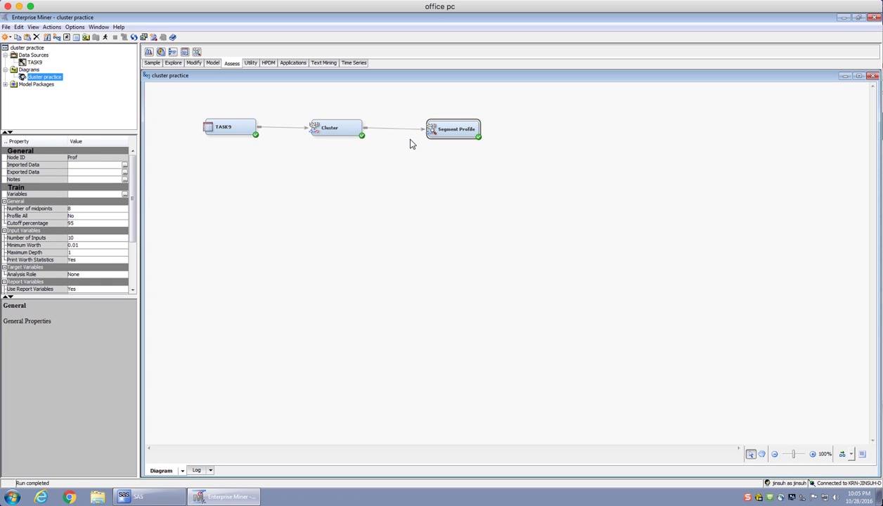
Review the properties of the TASK9, Cluster and Segment Profile nodes in turn along the diagram flow.
click(240, 126)
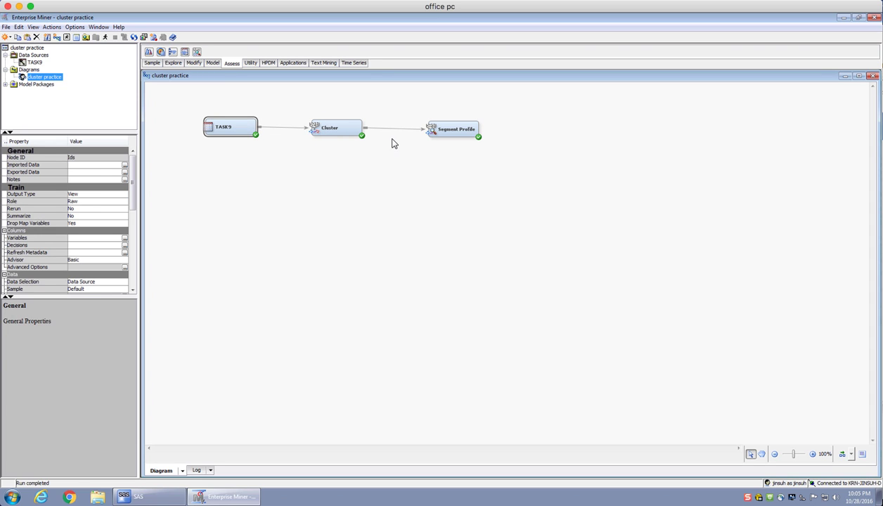
click(344, 127)
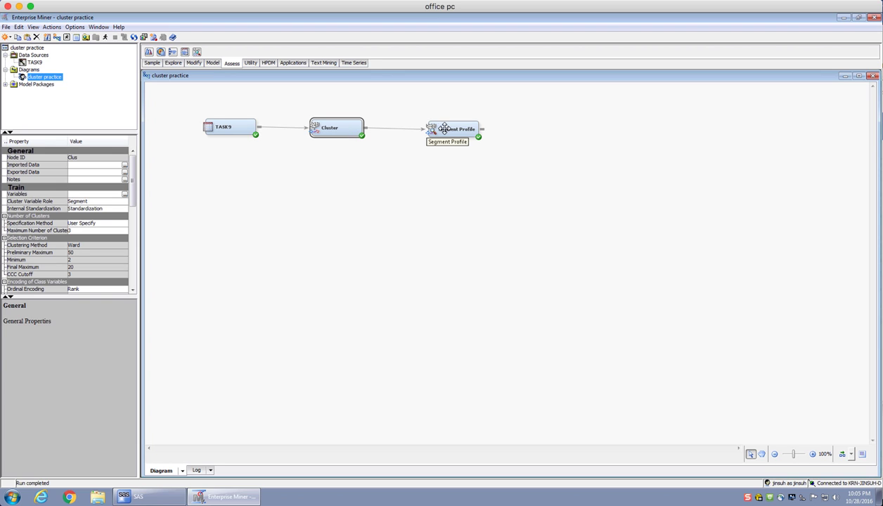
click(449, 130)
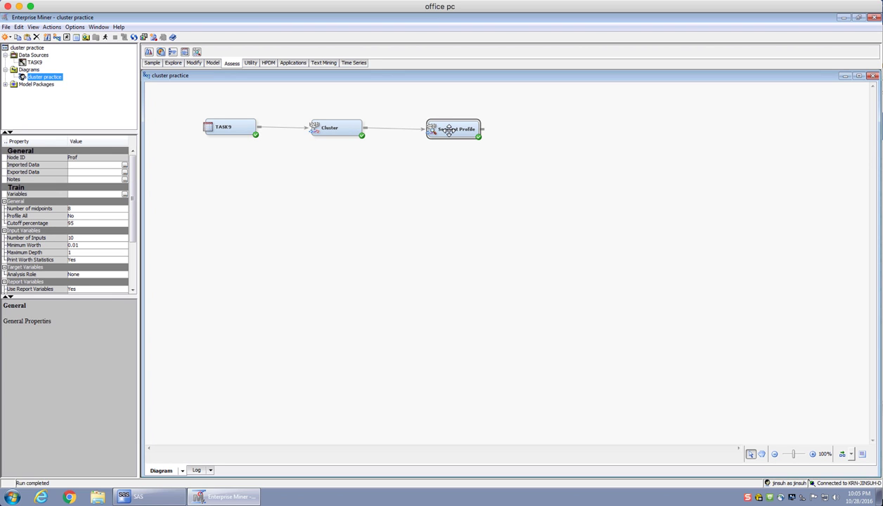